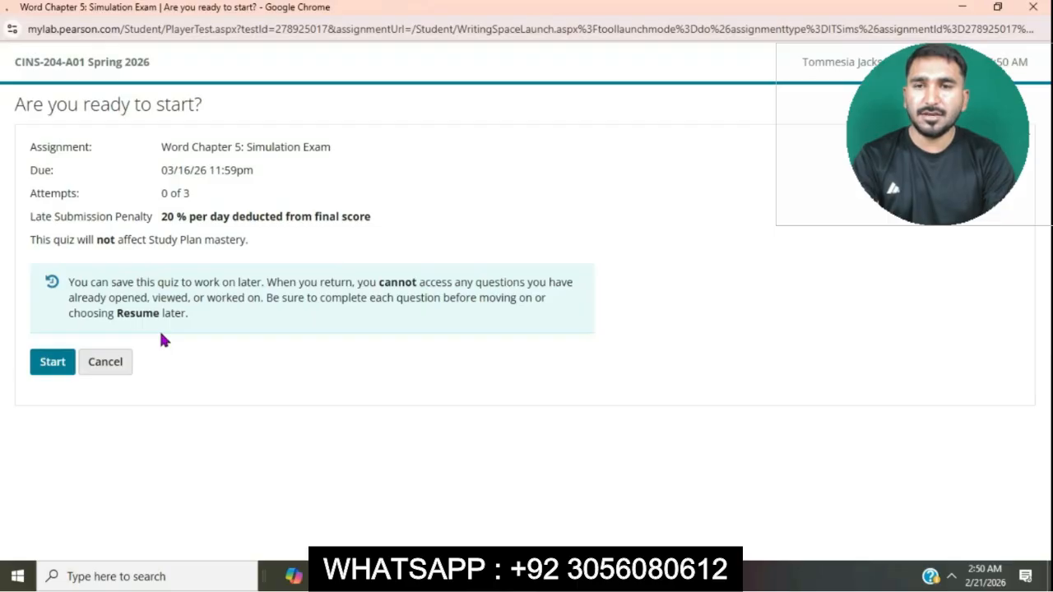
Step: Start the Word Chapter 5 simulation exam, launch it, and maximize the simulation window
click(68, 363)
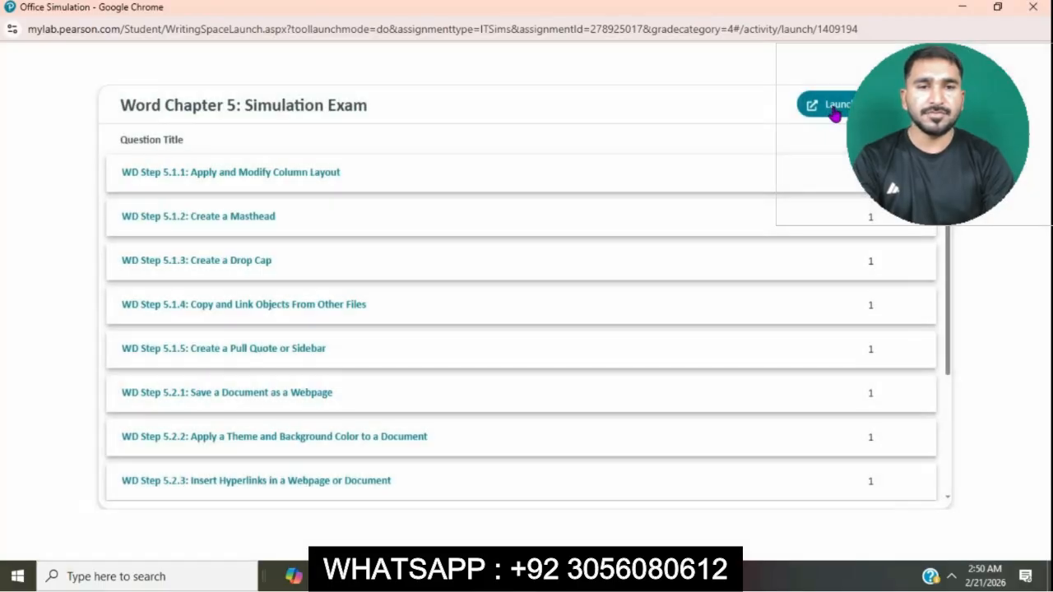
click(835, 111)
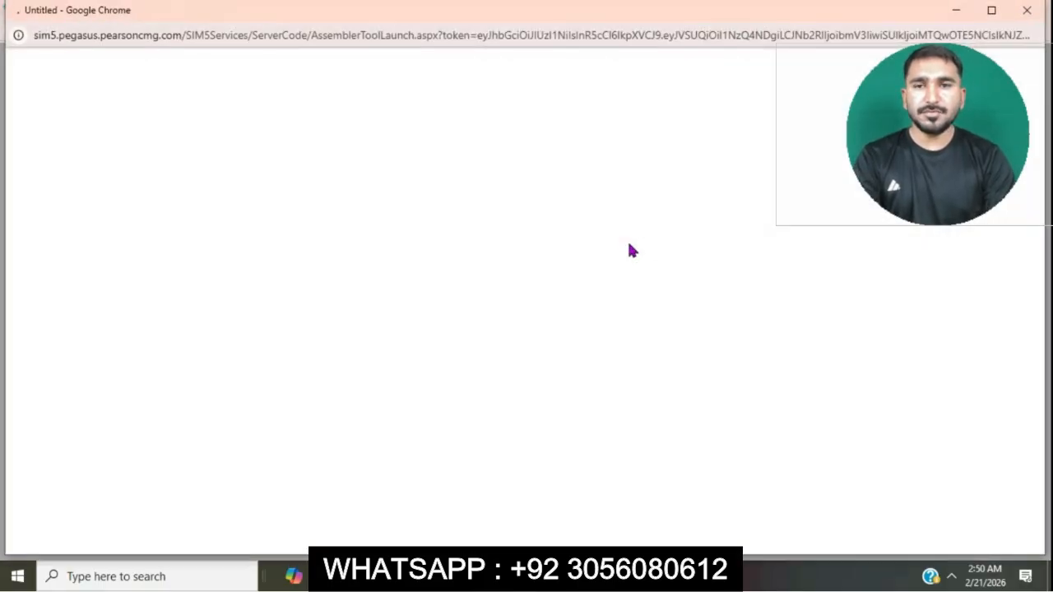
click(991, 11)
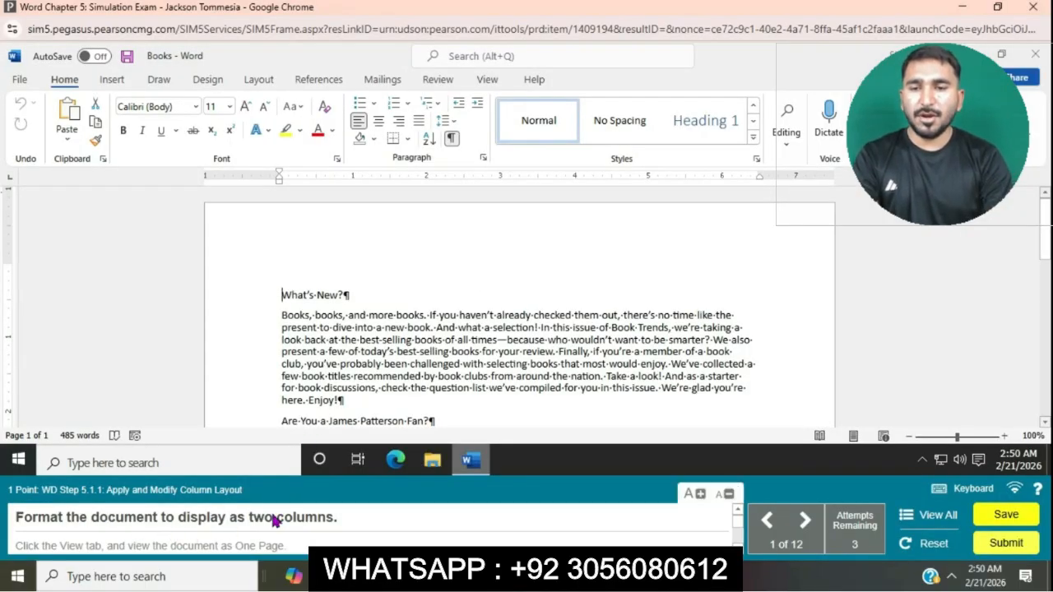
Step: Format the whole document to display as two columns
click(251, 83)
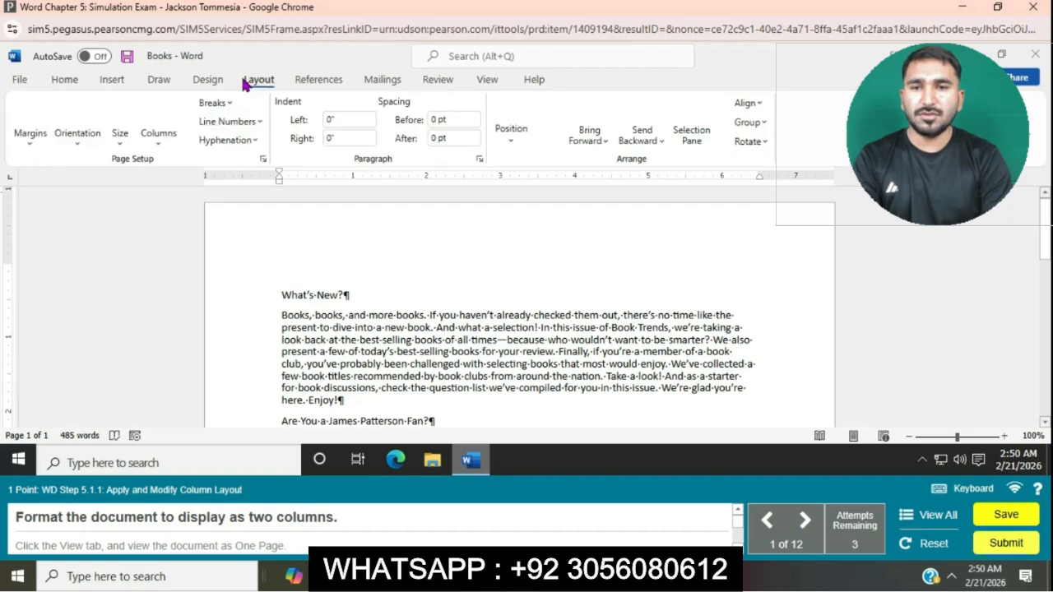
click(158, 150)
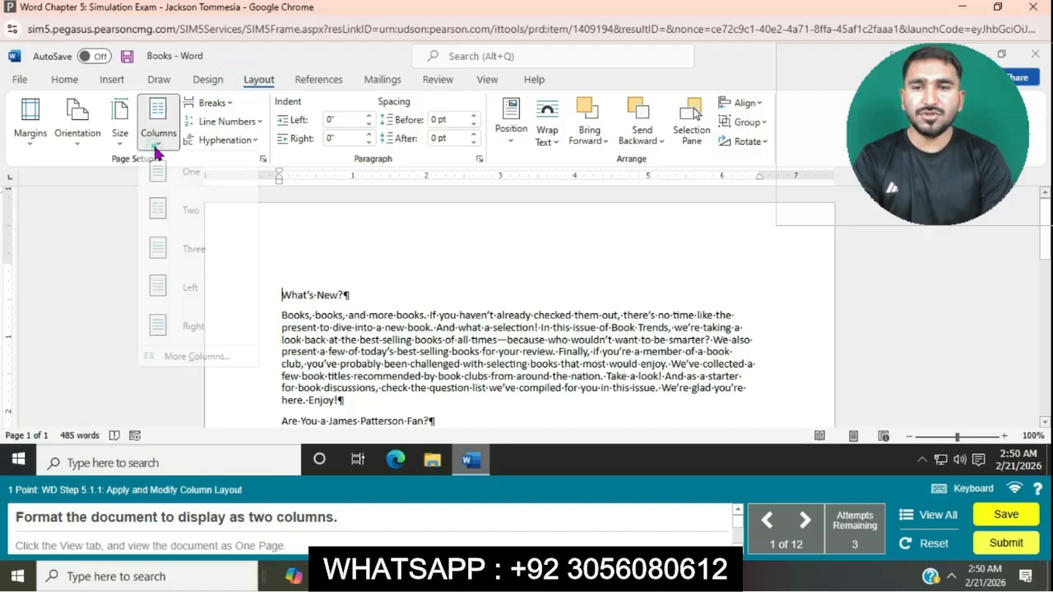
click(198, 209)
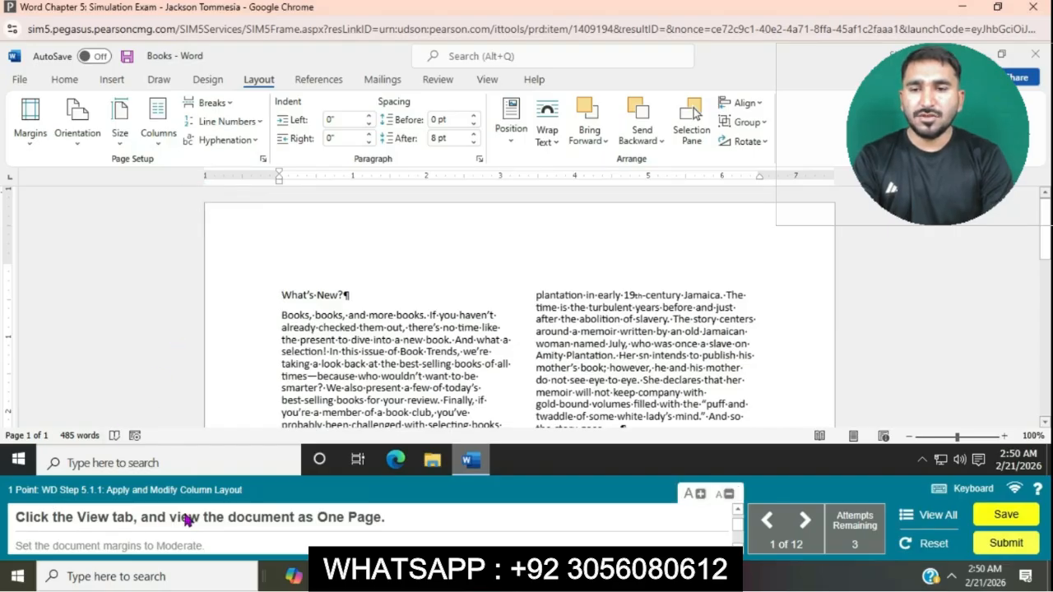
Step: View the document as One Page and set the document margins to Moderate
click(486, 79)
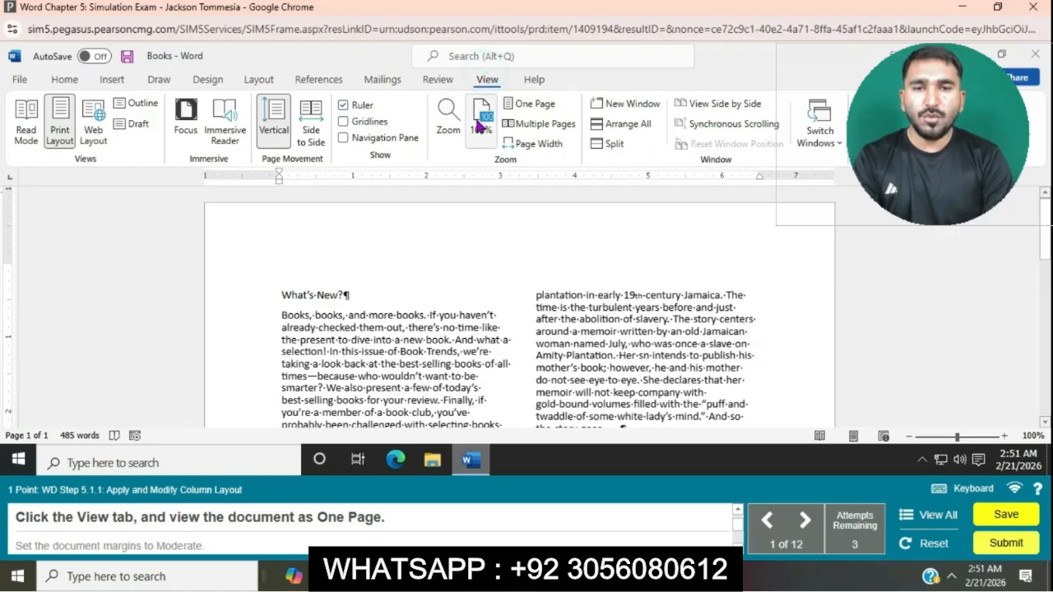
click(516, 104)
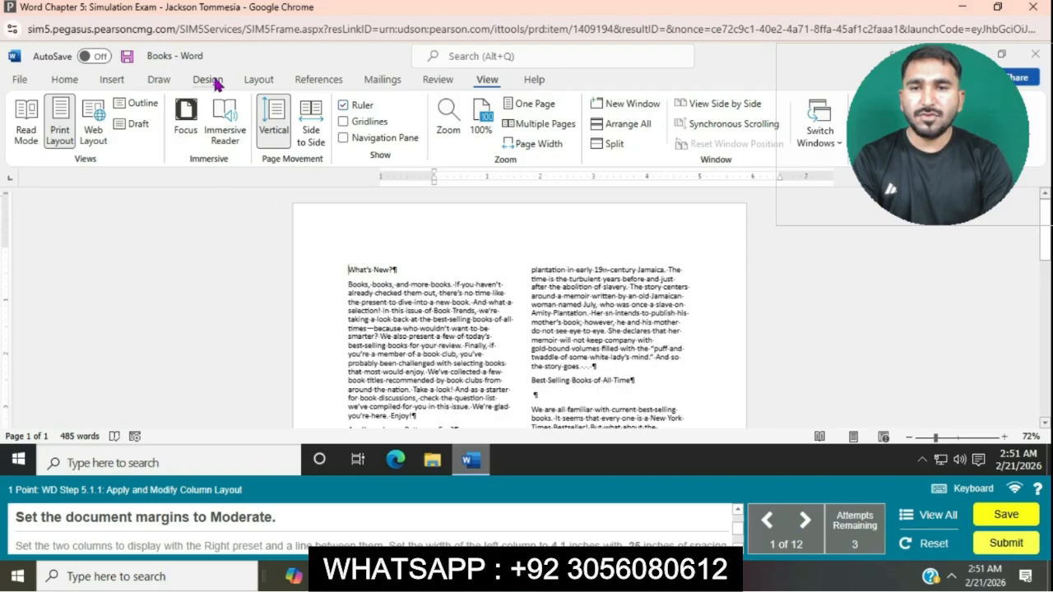
click(254, 80)
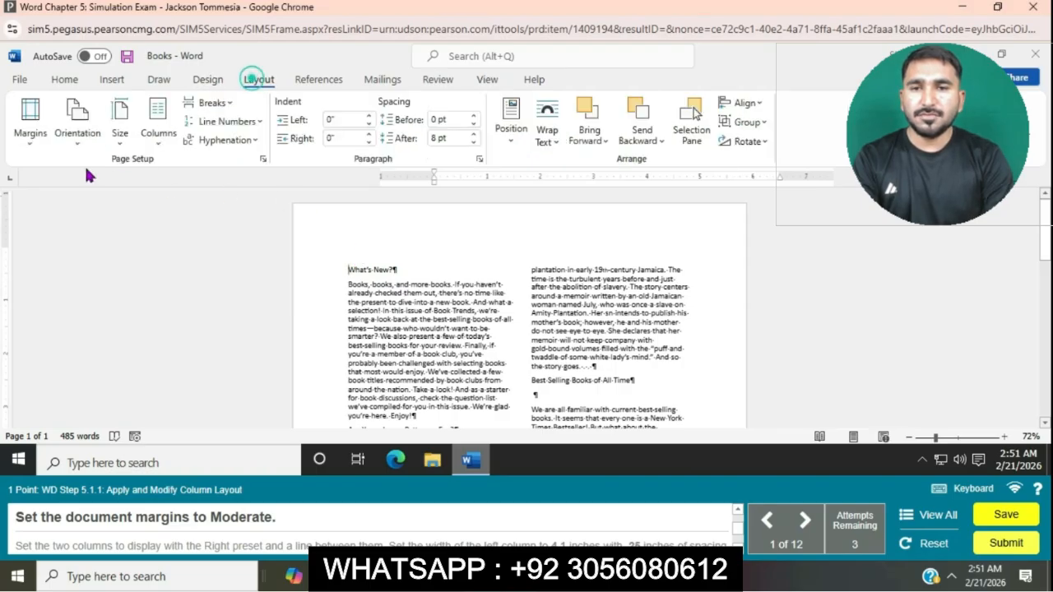
click(33, 144)
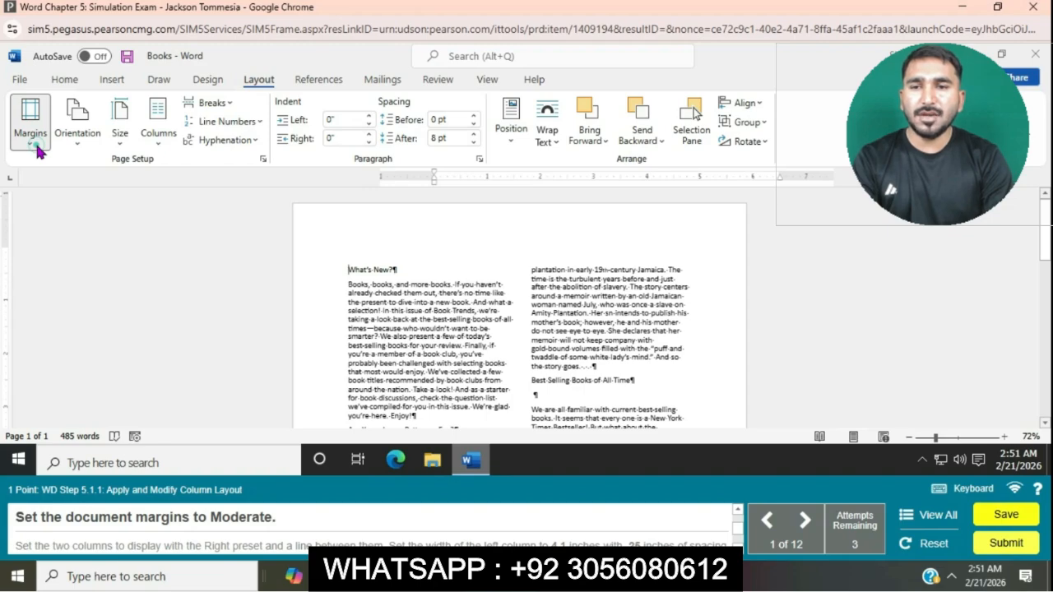
click(115, 275)
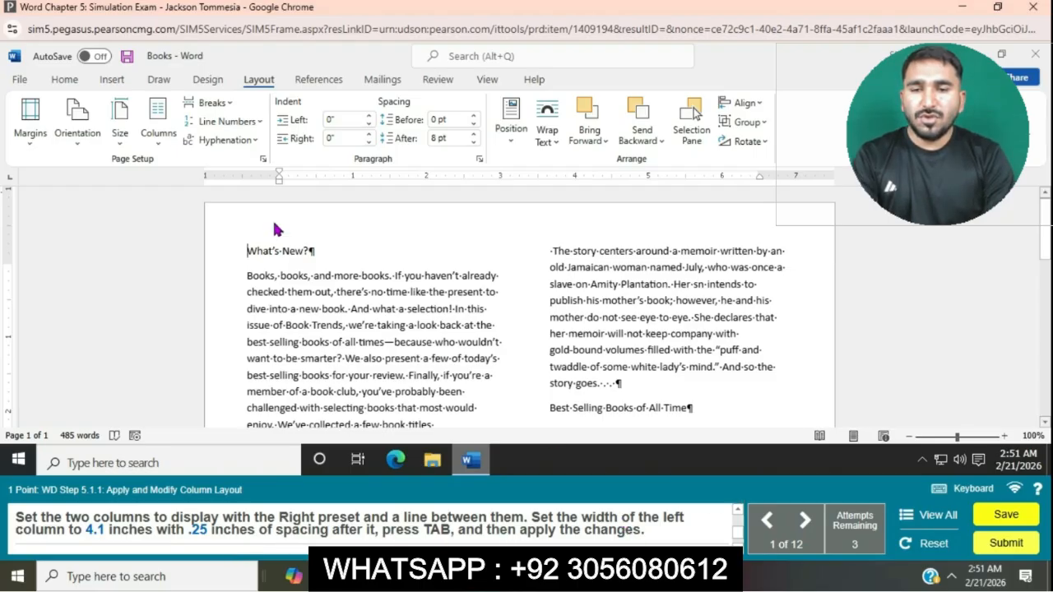
Step: Open the detailed column settings and choose the Right preset with a line between the columns
click(170, 146)
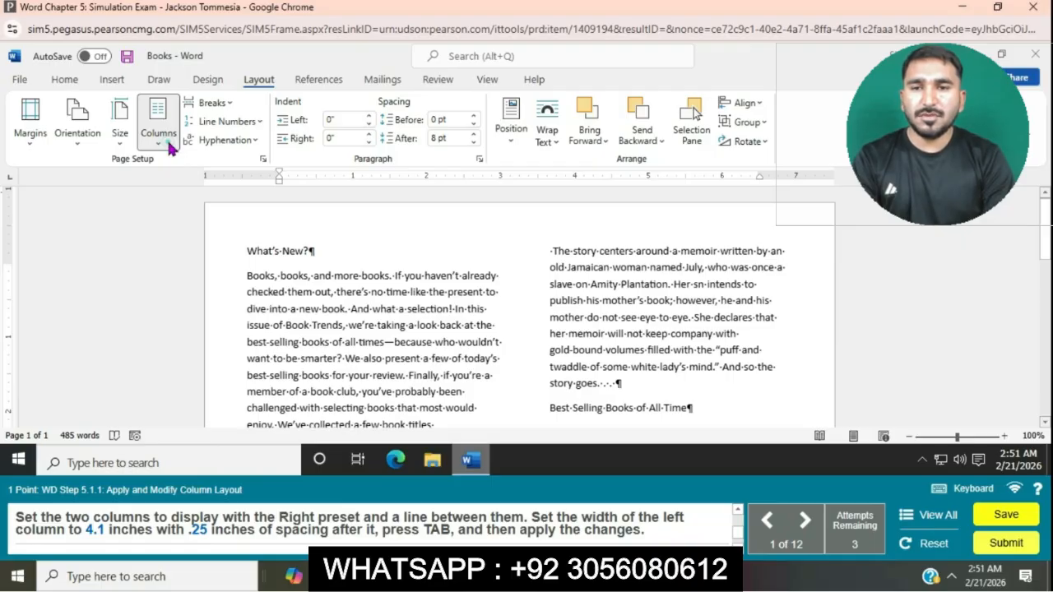
click(219, 360)
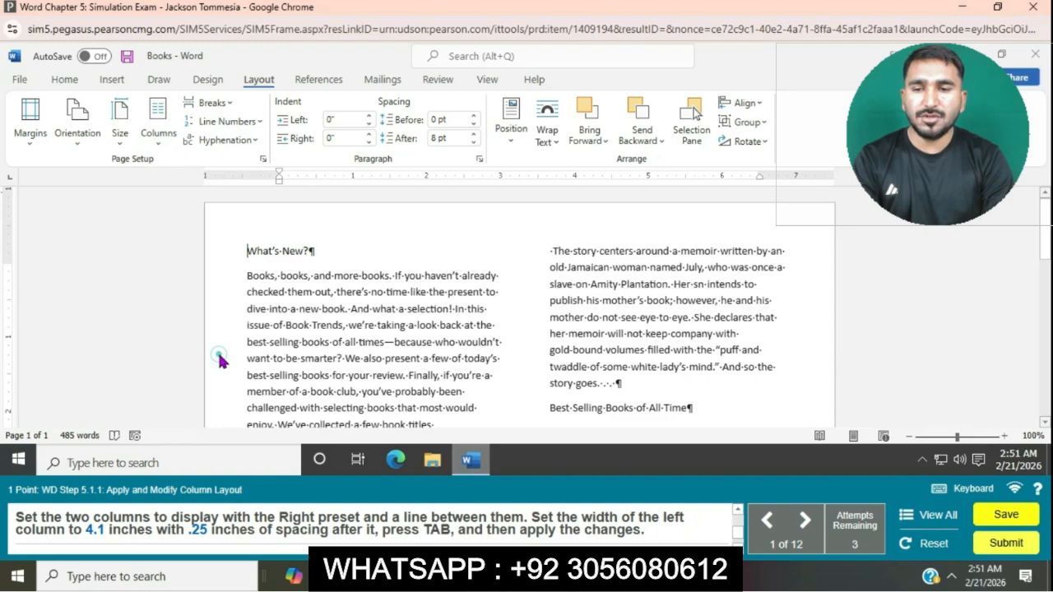
click(638, 184)
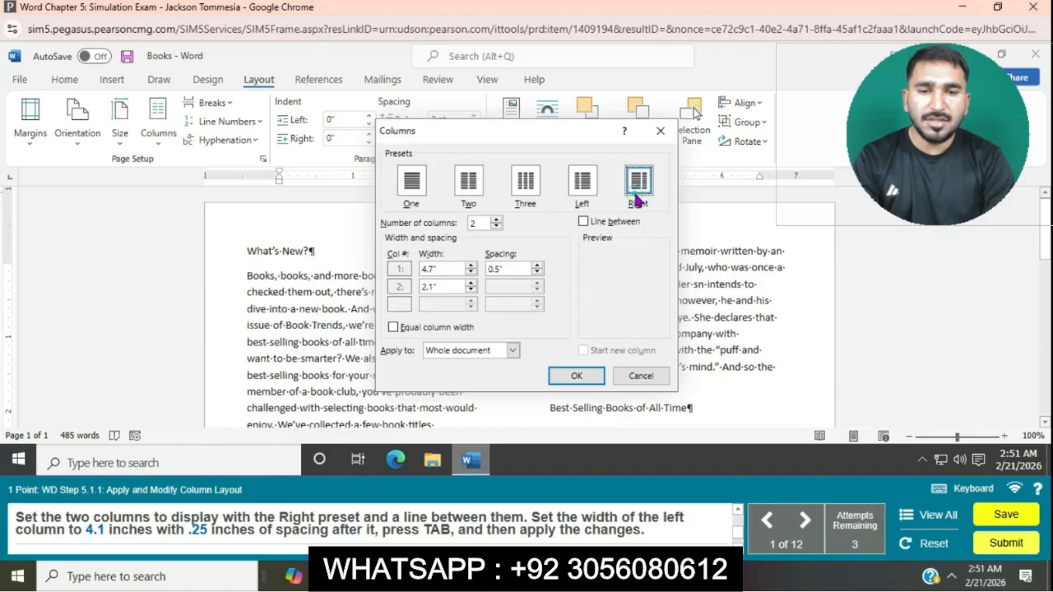
click(638, 183)
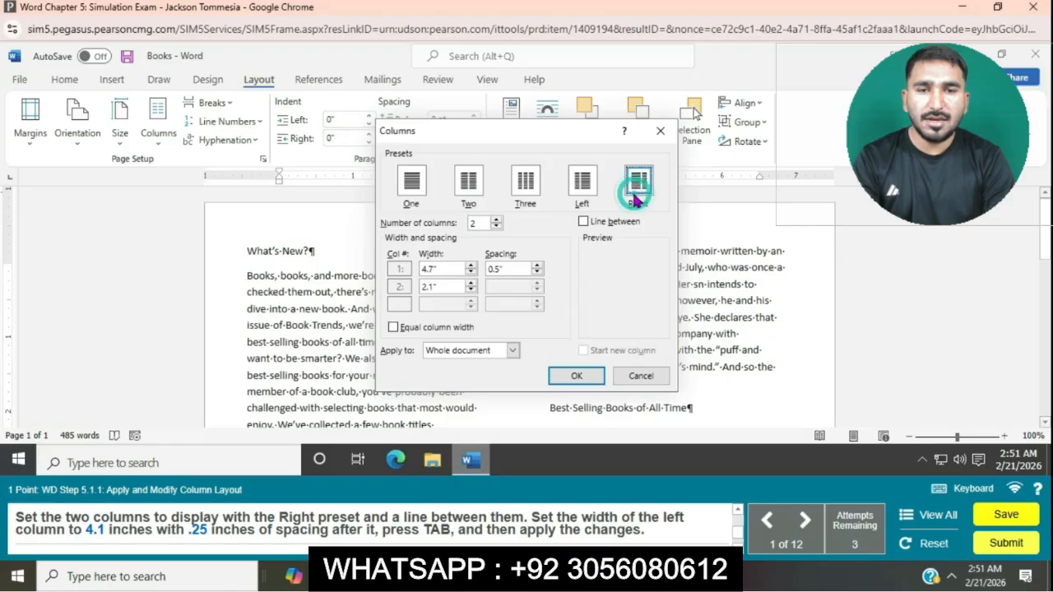
click(584, 222)
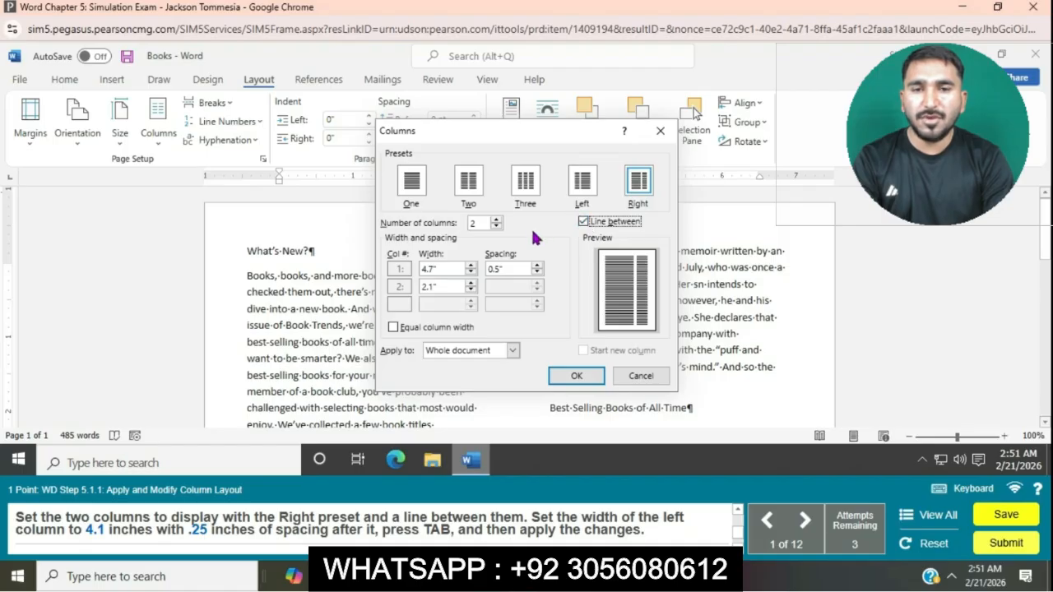
Step: Set the left column width to 4.1" with 0.25" spacing after it and apply the column changes
click(471, 273)
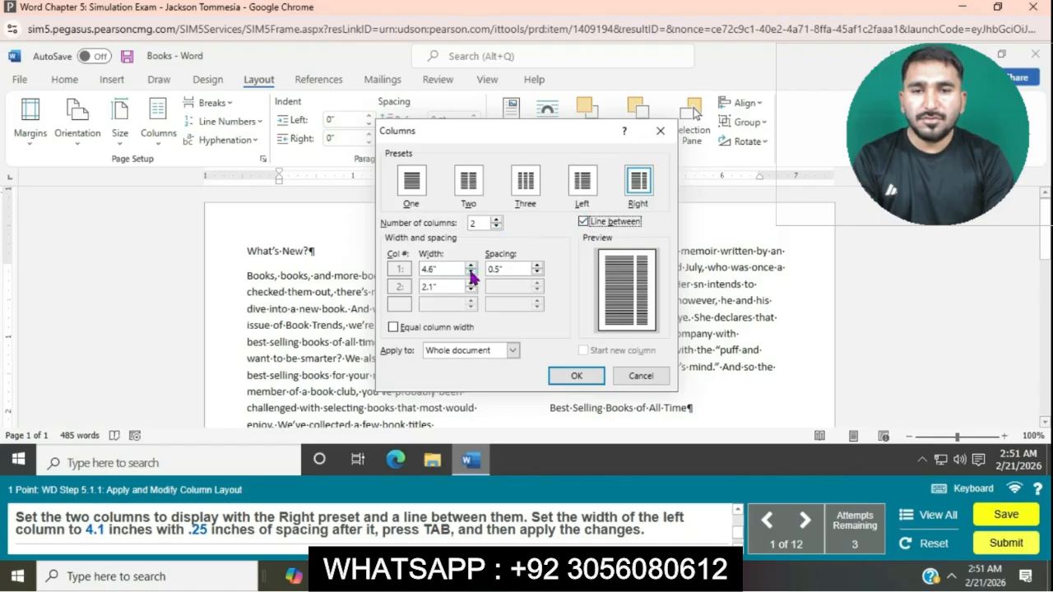
click(471, 273)
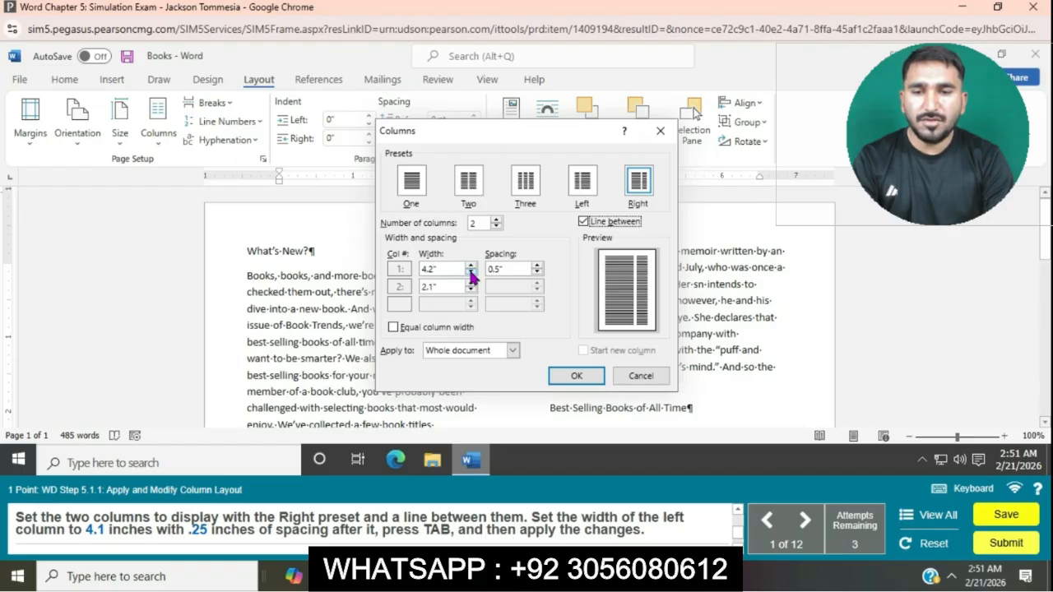
click(471, 273)
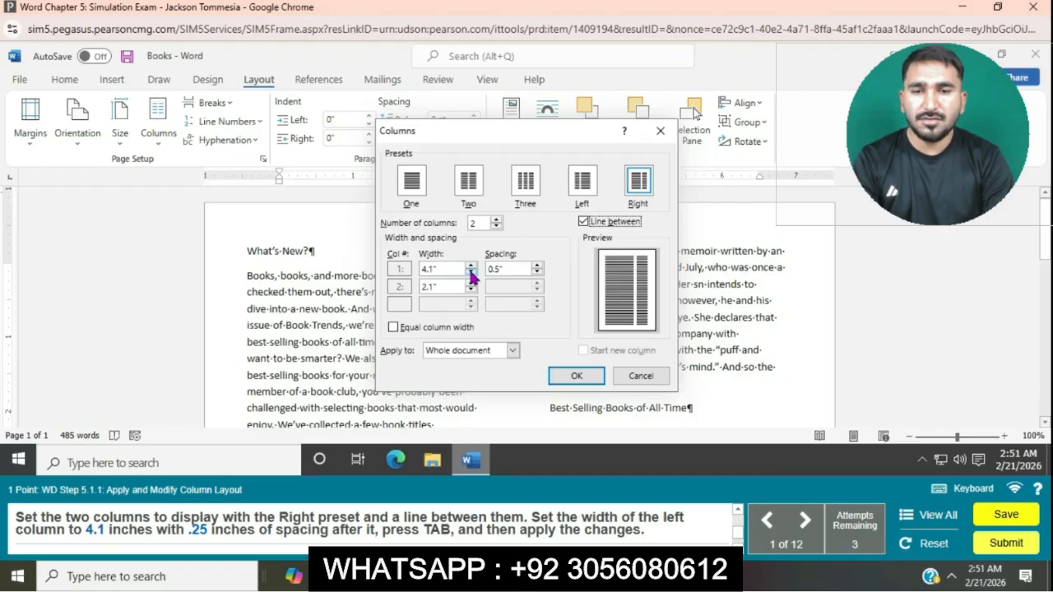
click(509, 272)
key(BackSpace)
key(BackSpace)
text(25)
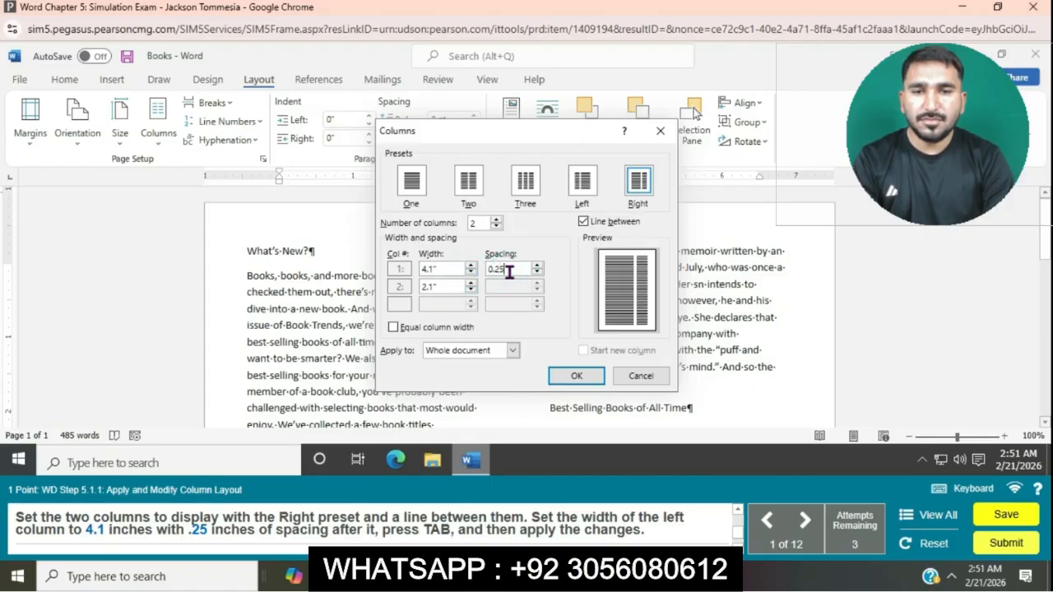
key(Tab)
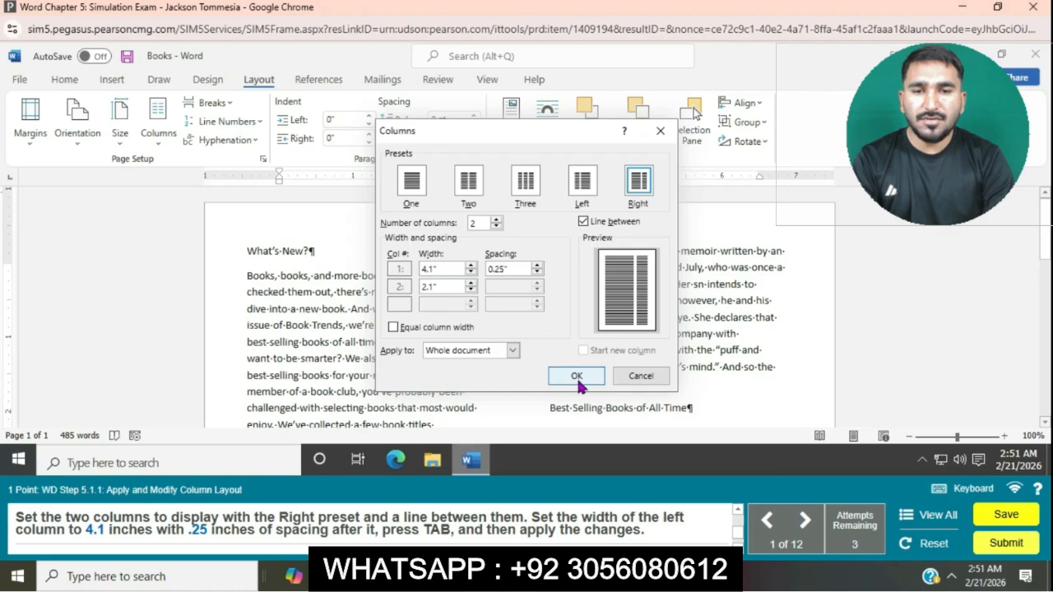
click(578, 376)
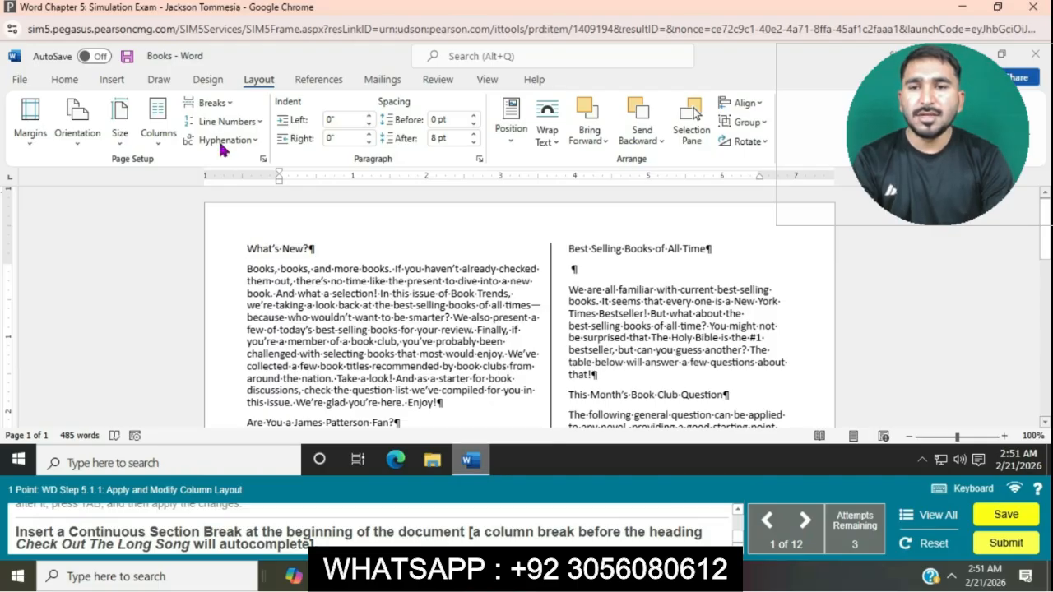
Step: Insert a continuous section break at the beginning of the document
click(222, 103)
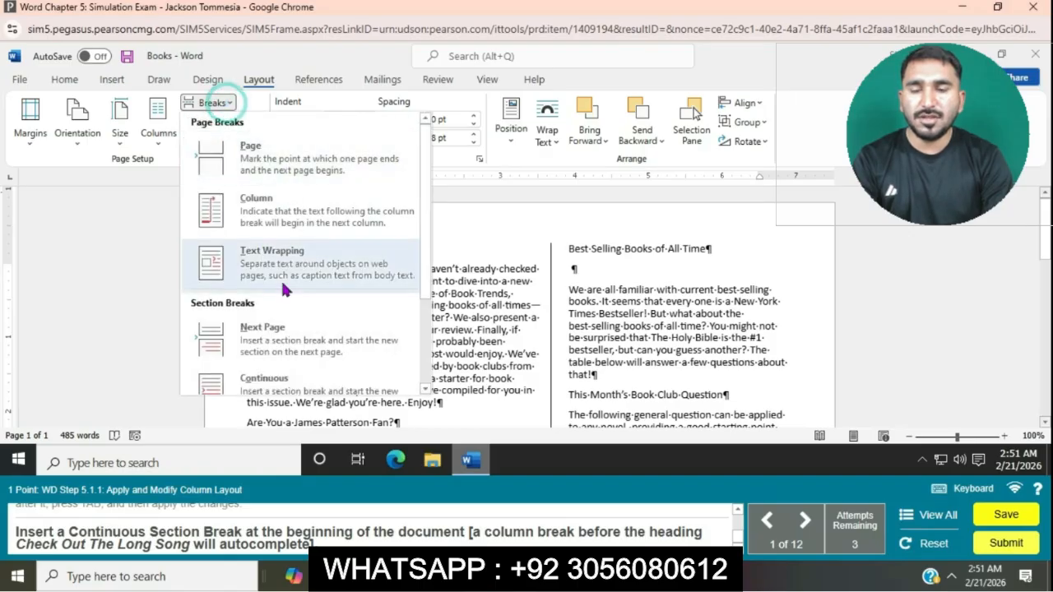
click(294, 377)
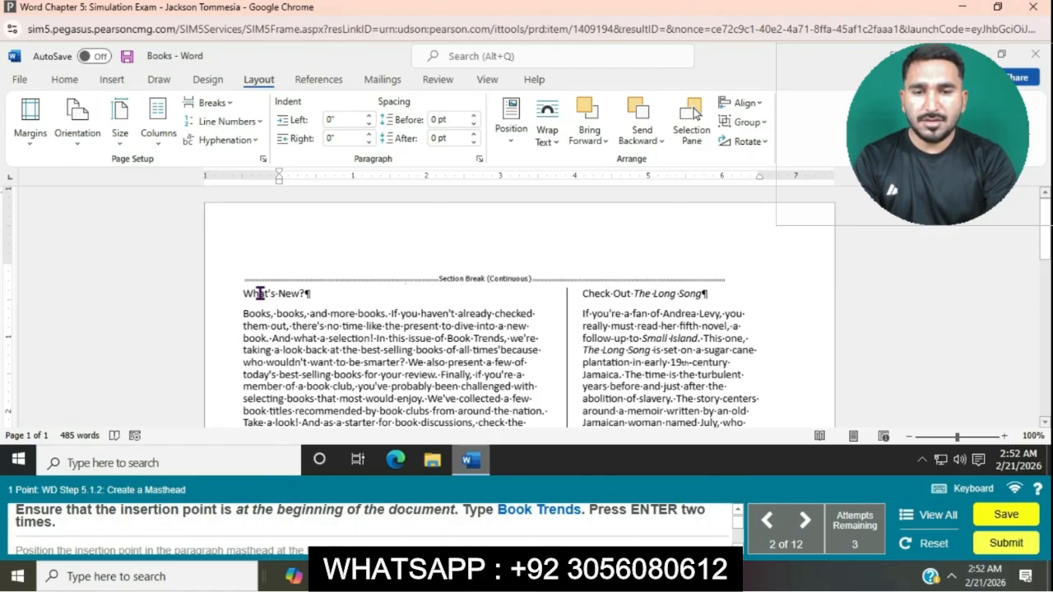
Step: Type the masthead Book Trends at the start of the document and add two paragraph returns
text(B)
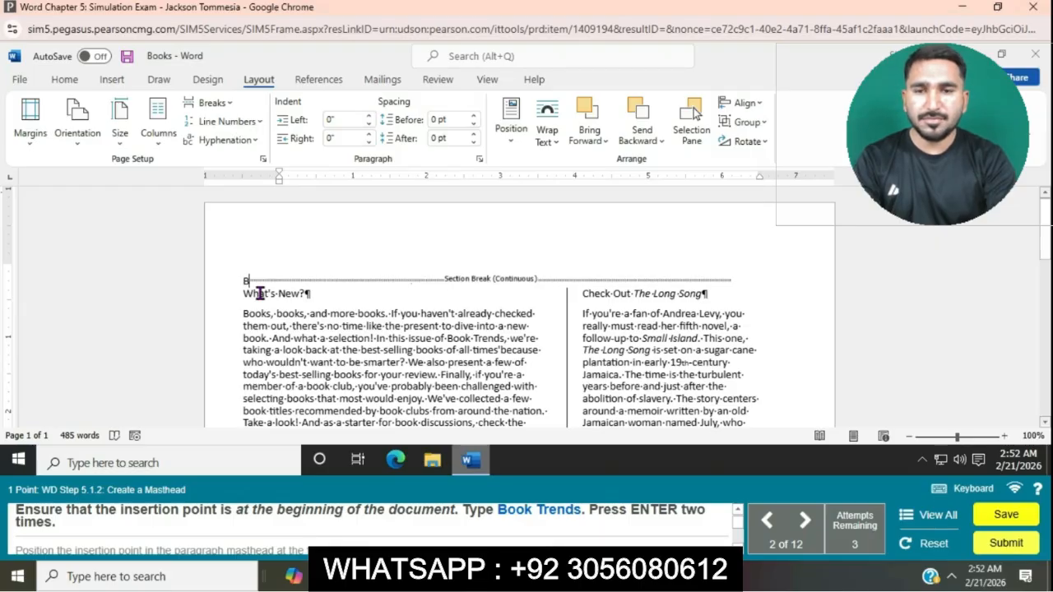
text(ook Tr)
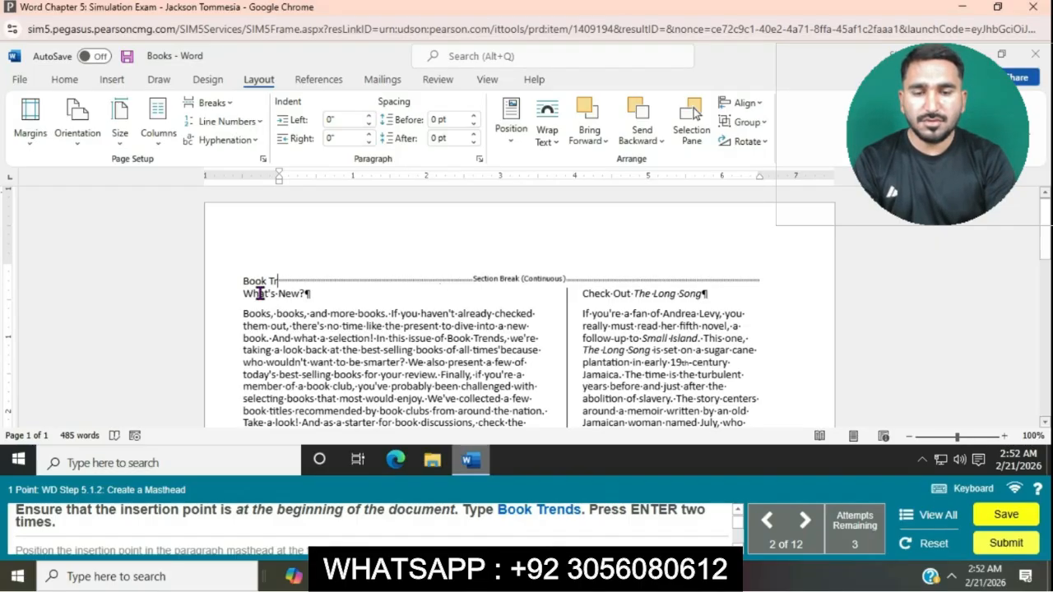
text(ends)
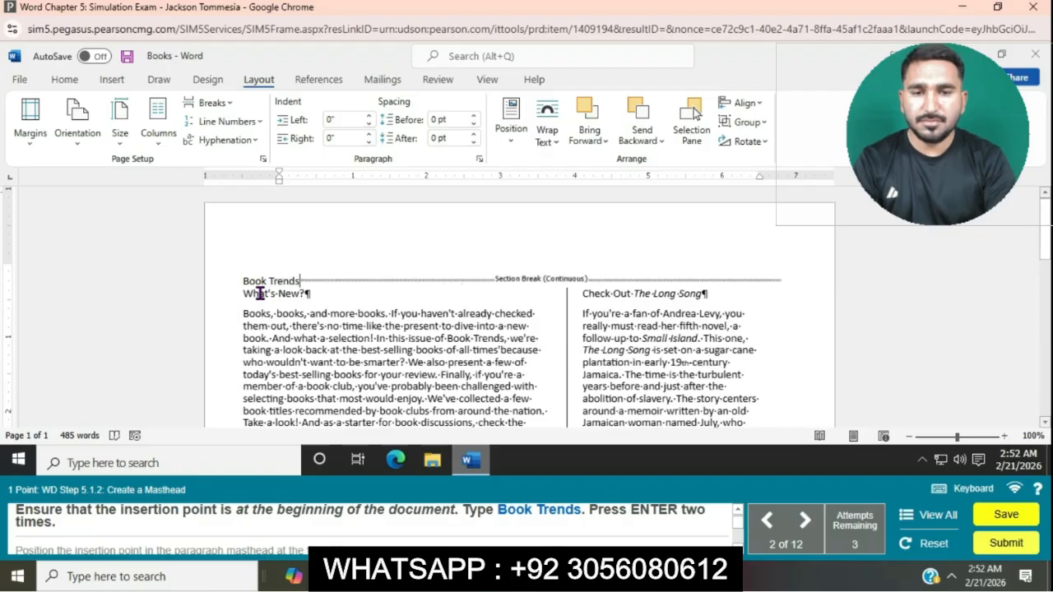
key(Return)
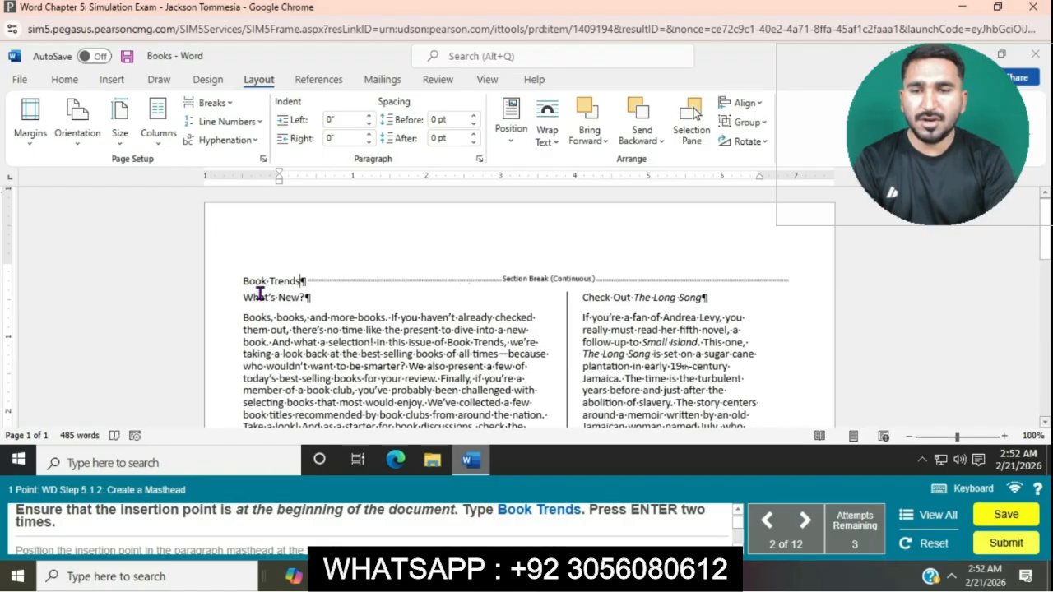
key(Return)
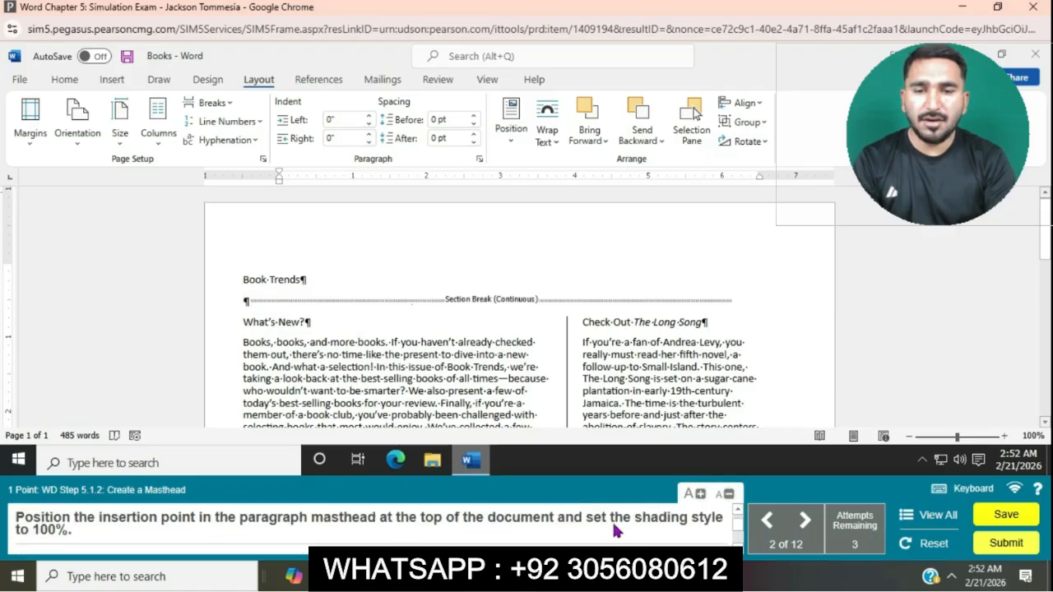
Step: Place the insertion point in the Book Trends masthead paragraph and apply Solid (100%) paragraph shading to it
click(242, 280)
click(242, 280)
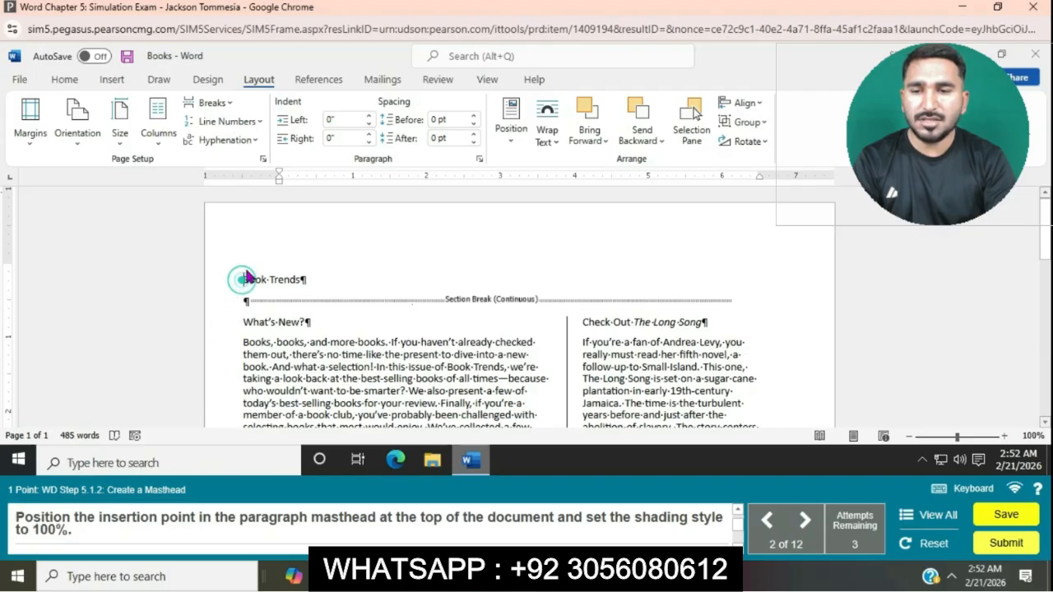
click(64, 79)
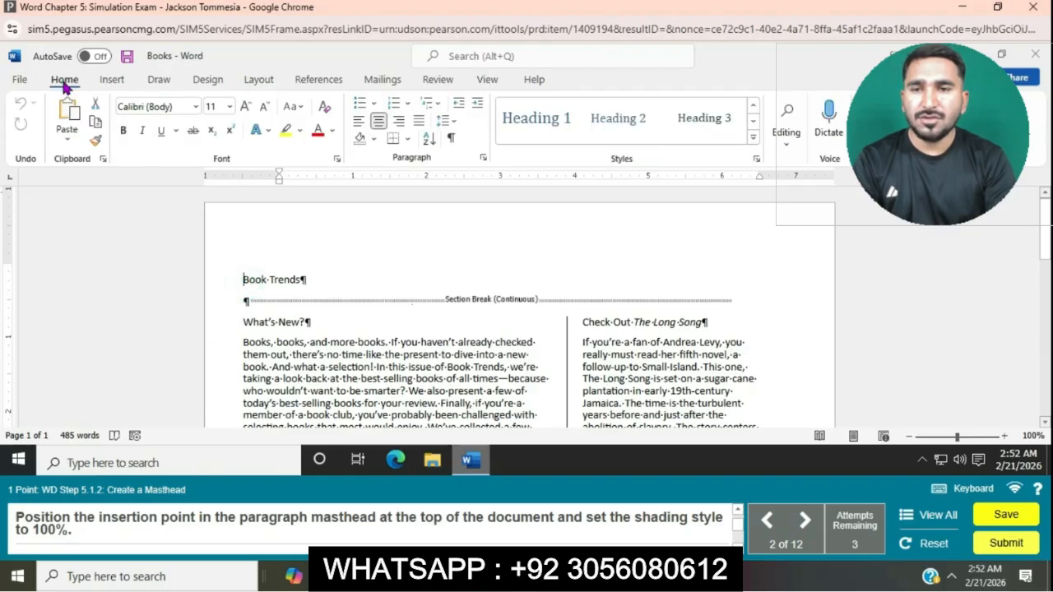
click(409, 137)
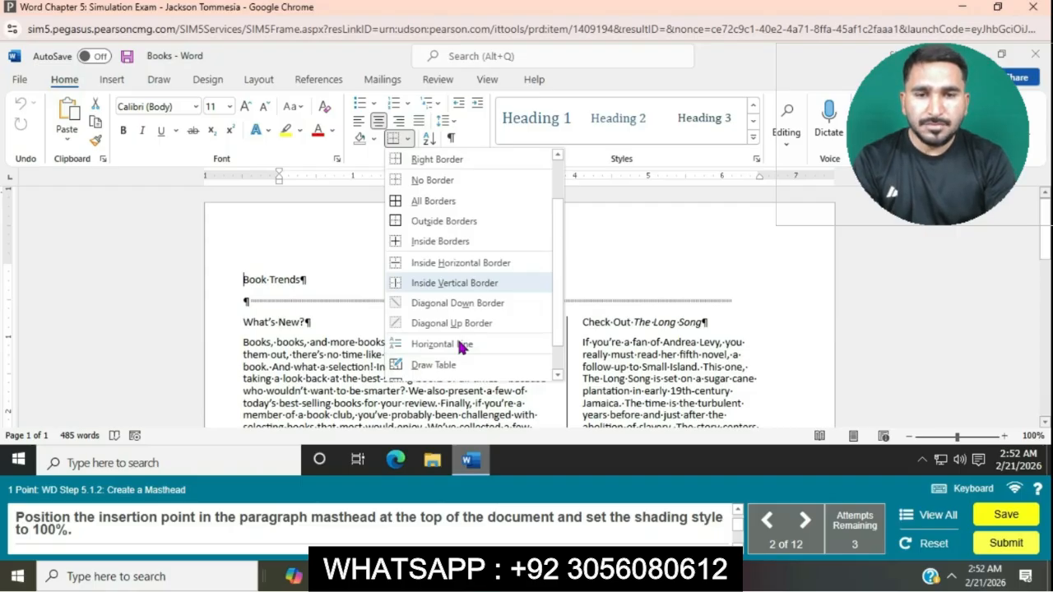
scroll(460, 348, down, 2)
click(463, 374)
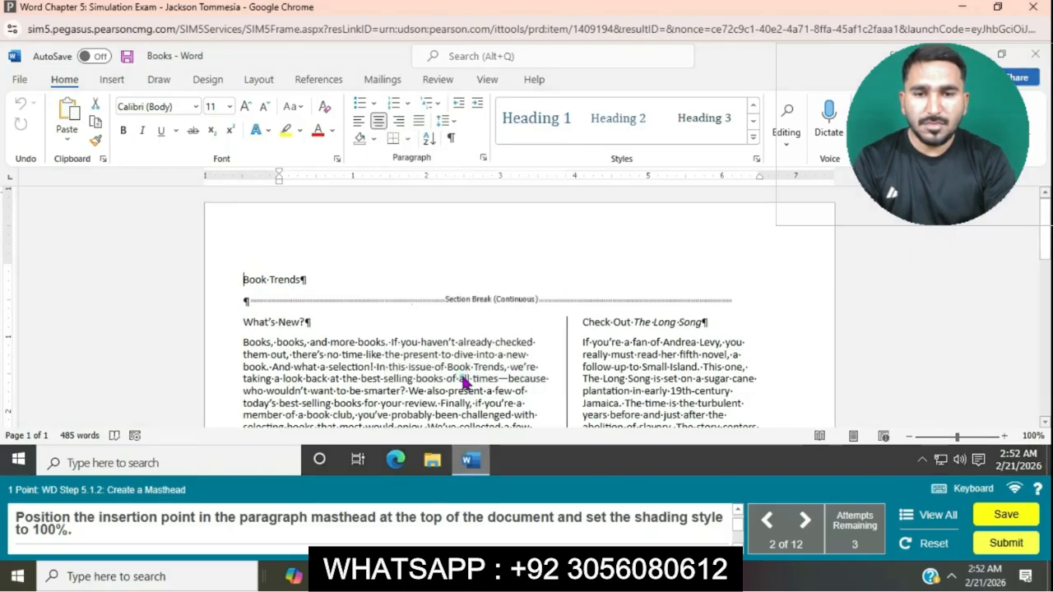
click(454, 139)
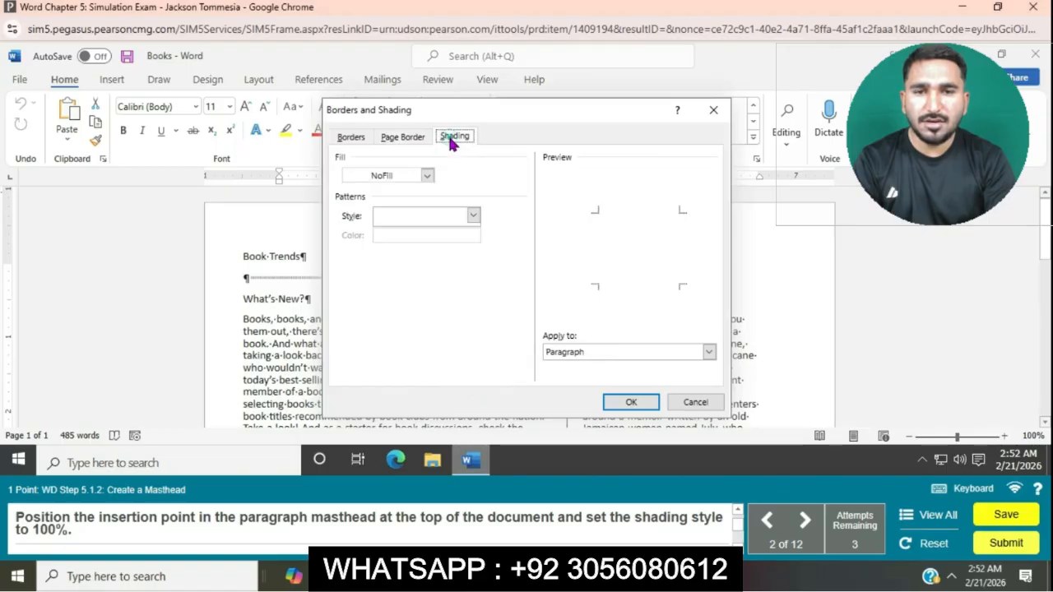
click(428, 178)
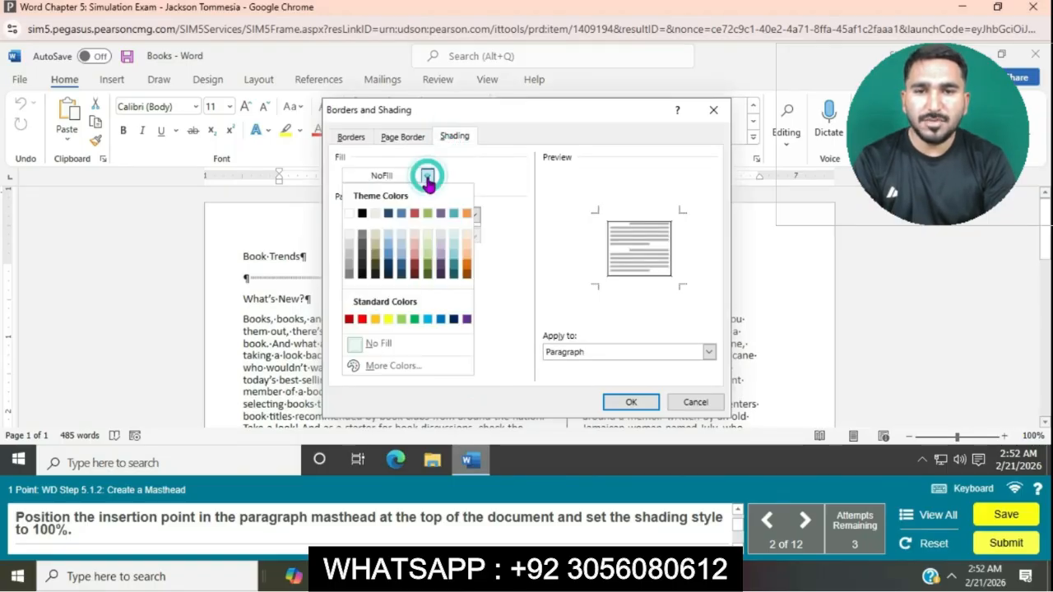
click(428, 178)
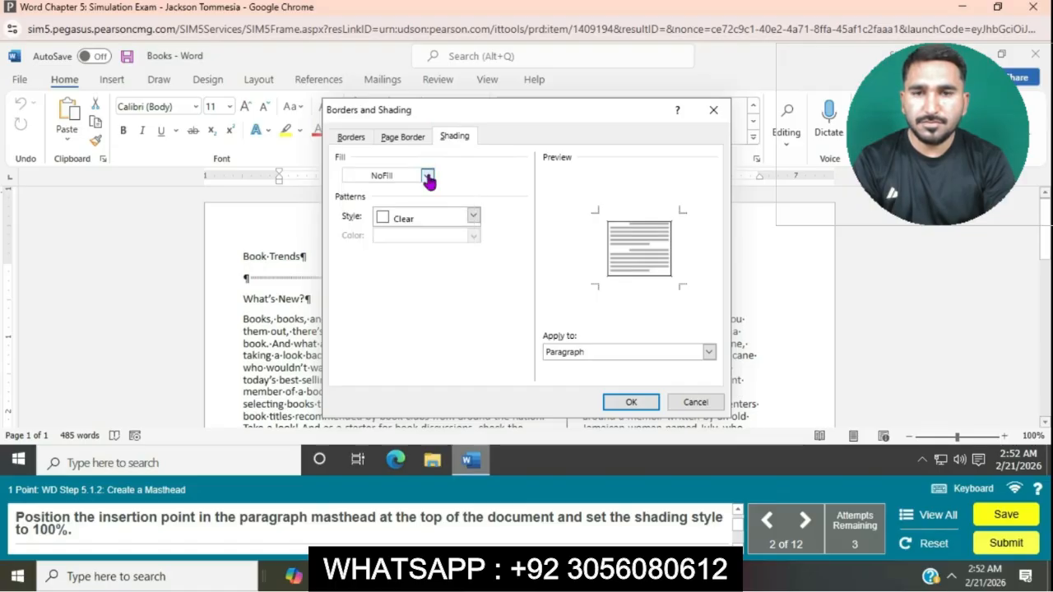
click(473, 214)
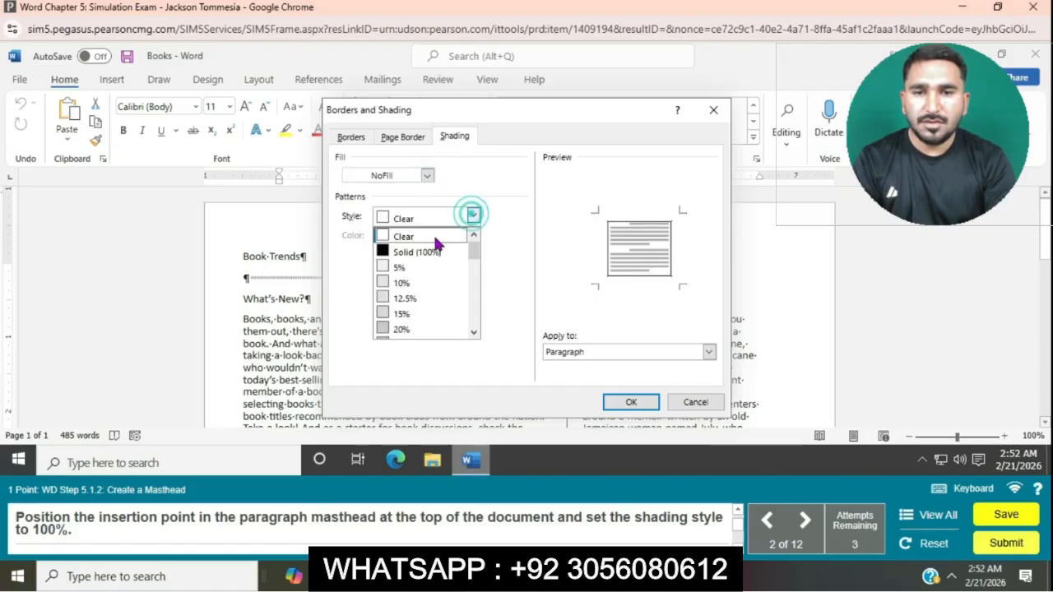
click(421, 252)
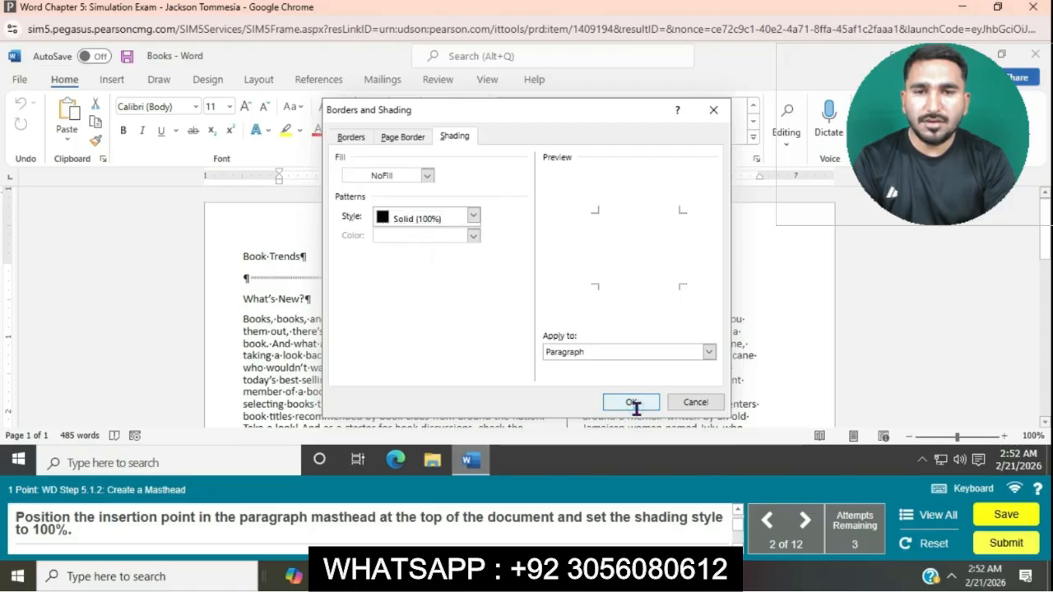
click(632, 402)
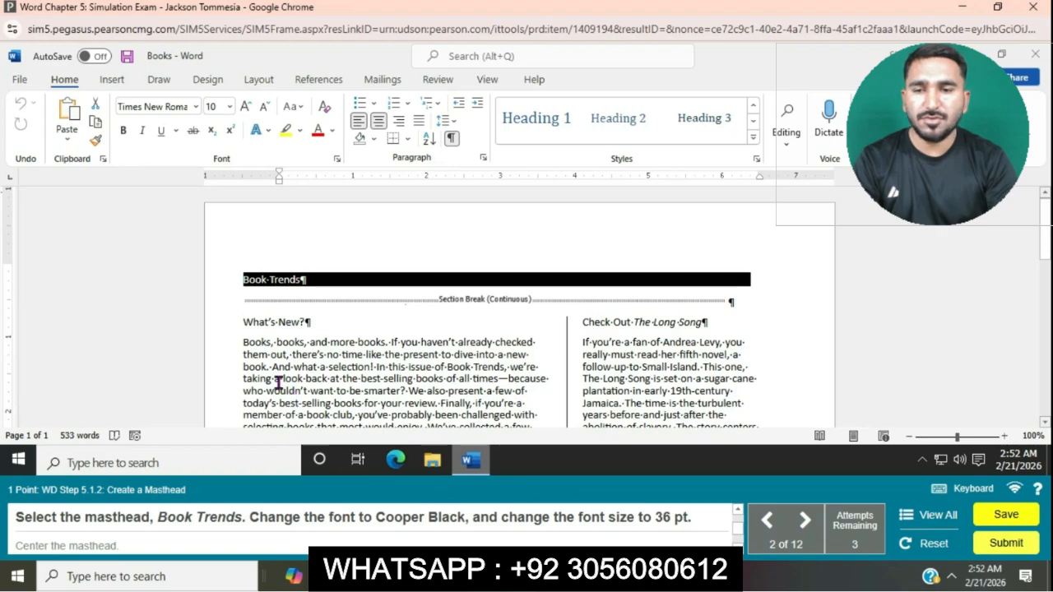
Step: Set the masthead text to Cooper Black, 36 pt, and center it
triple_click(245, 280)
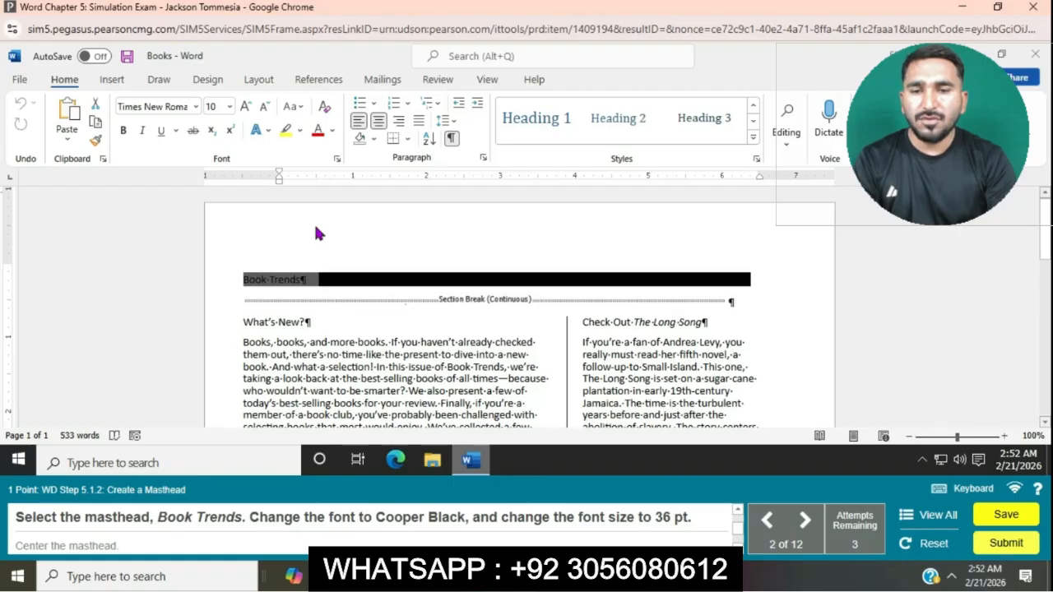
click(198, 108)
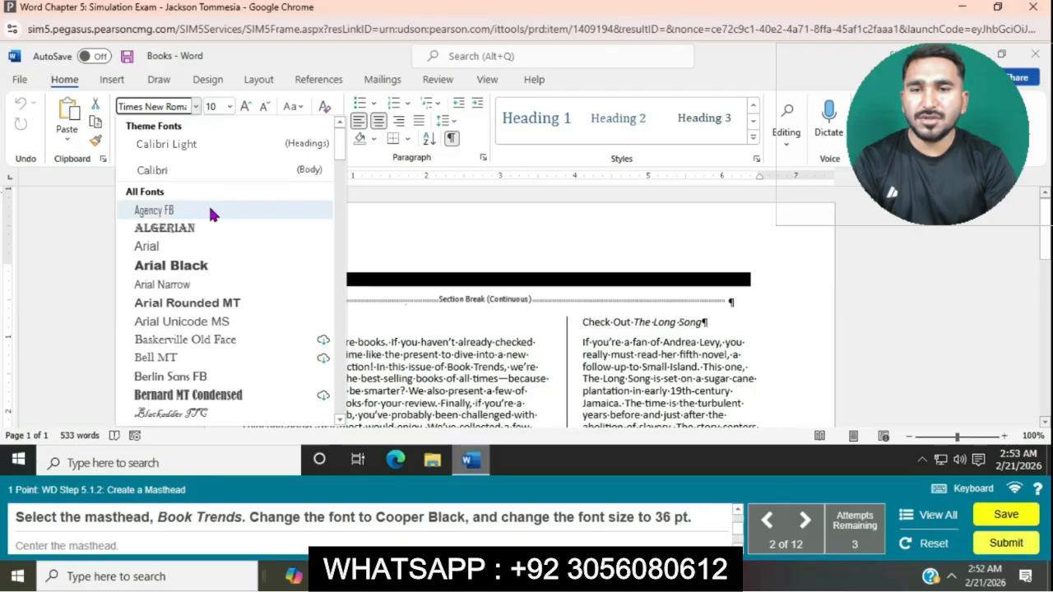
scroll(235, 352, down, 1)
scroll(235, 353, down, 5)
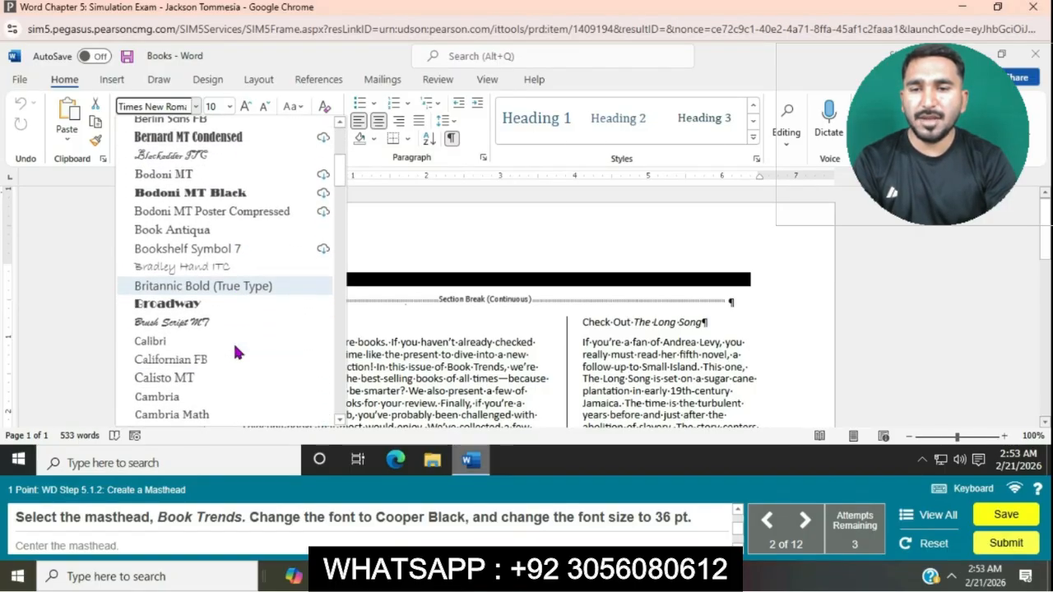
scroll(235, 348, down, 5)
scroll(234, 347, down, 5)
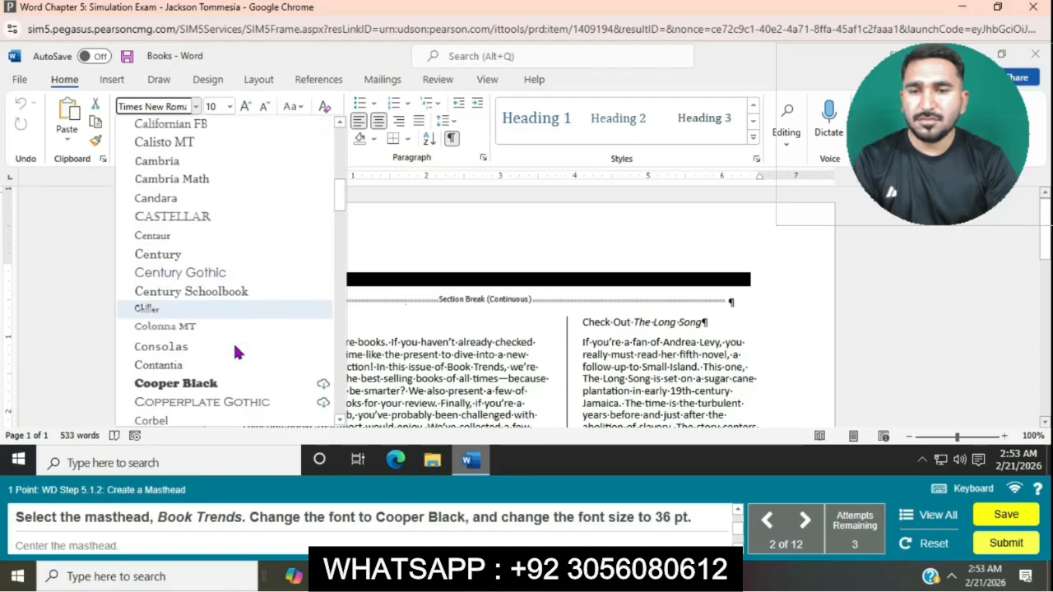
scroll(234, 353, down, 1)
click(217, 355)
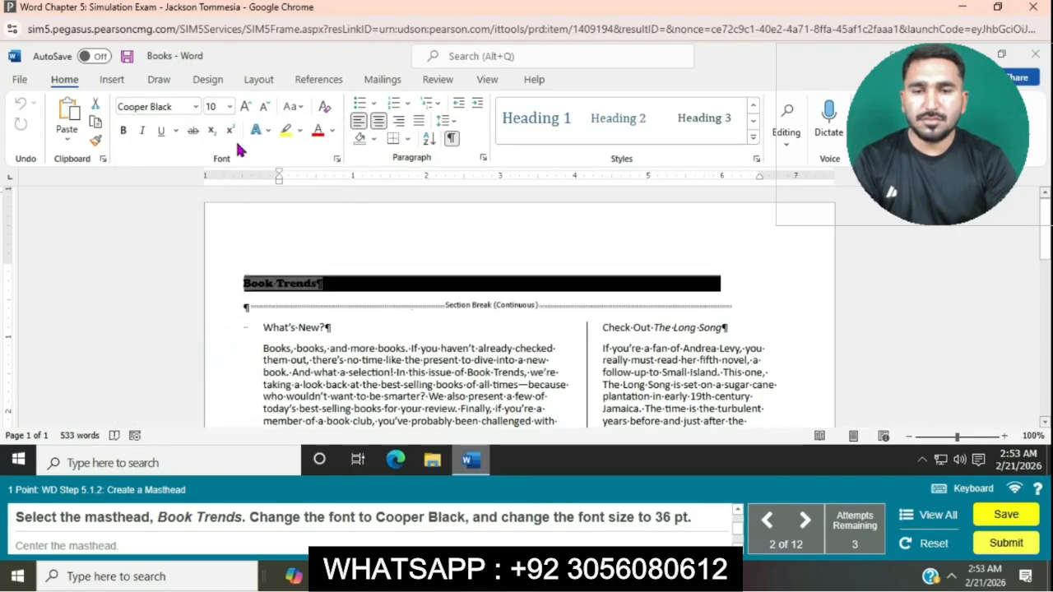
click(231, 107)
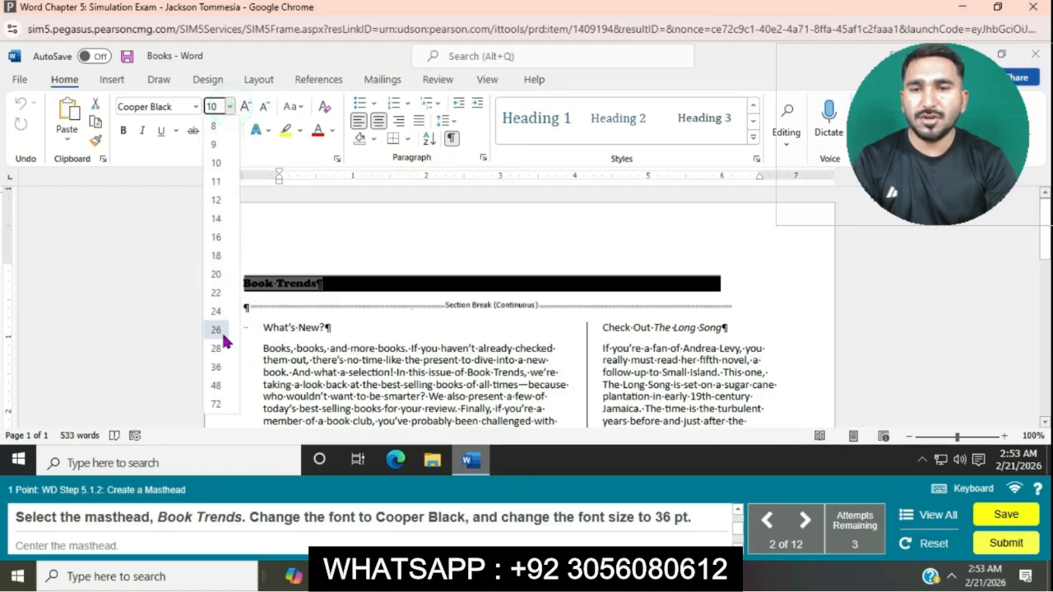
click(224, 367)
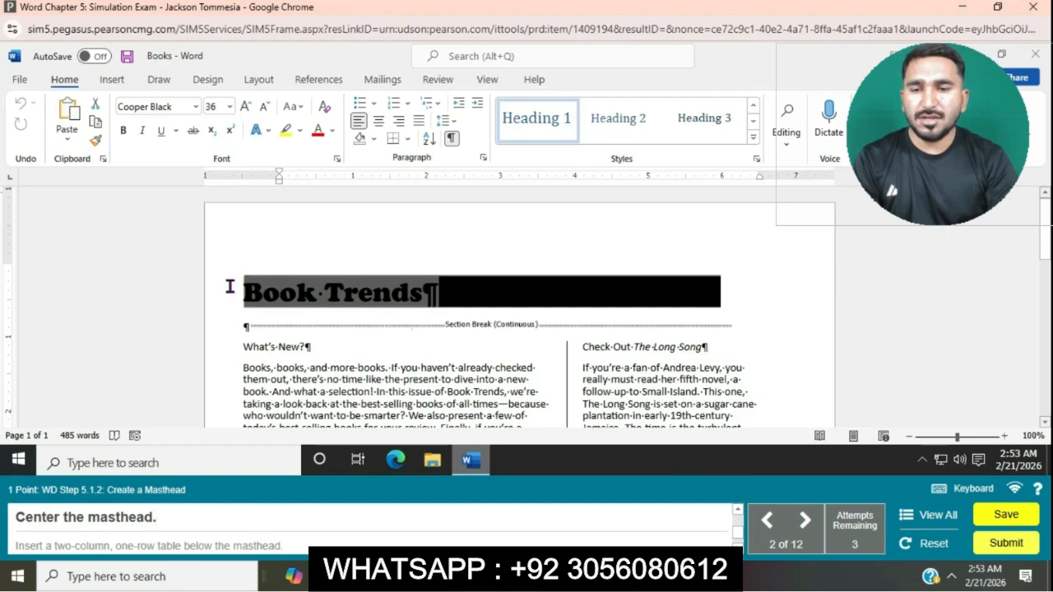
click(378, 121)
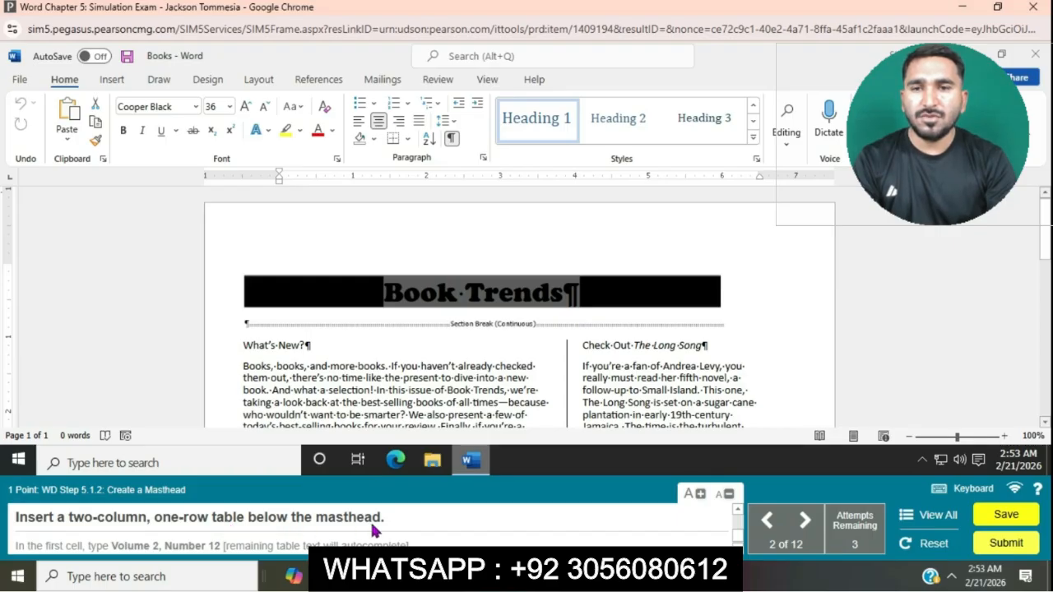
Step: Insert a two-column, one-row table on the blank line below the masthead
click(235, 320)
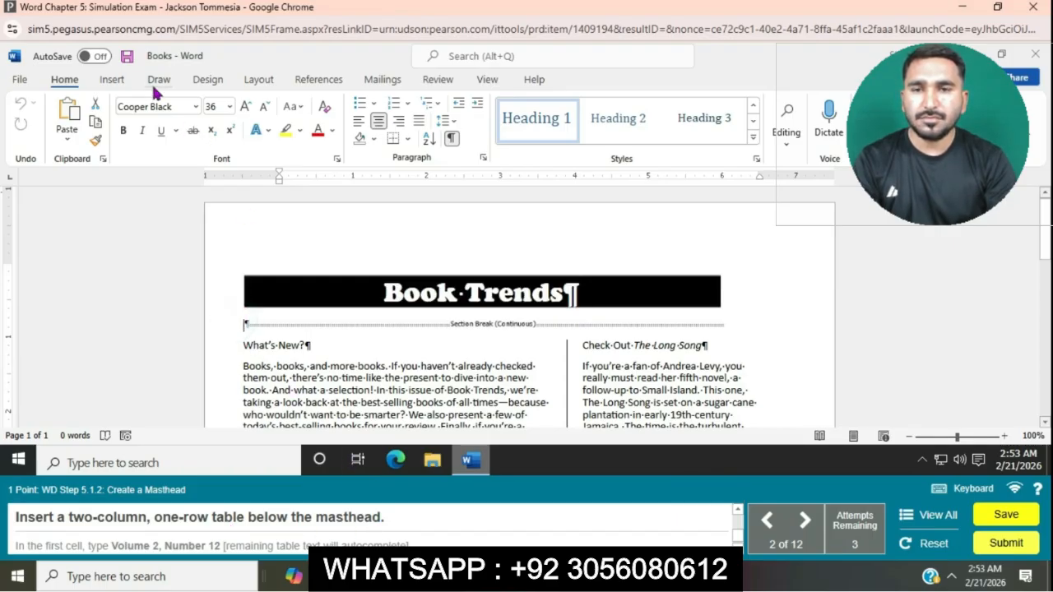
click(113, 80)
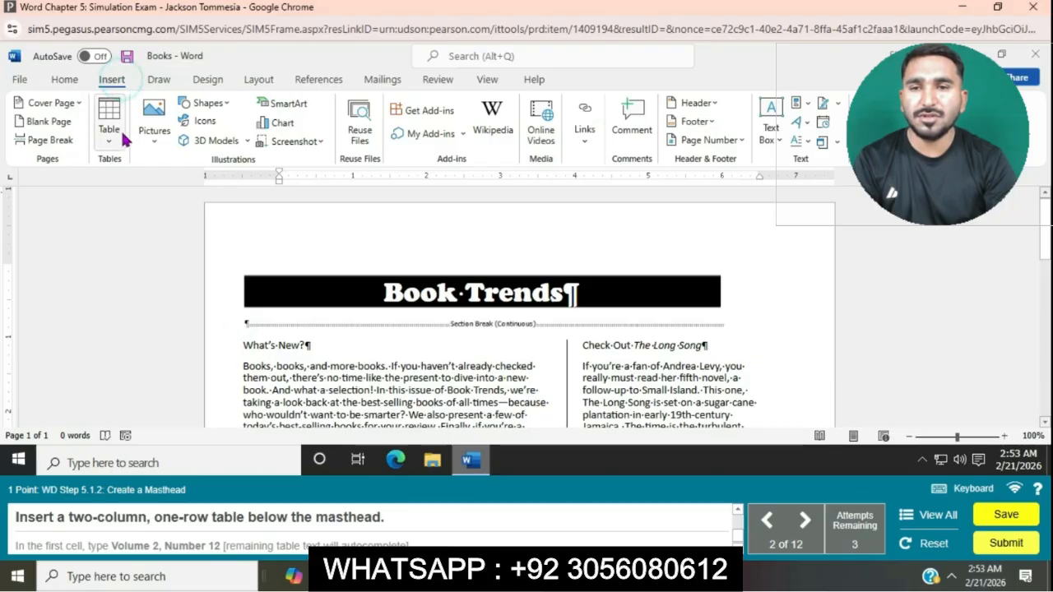
click(110, 142)
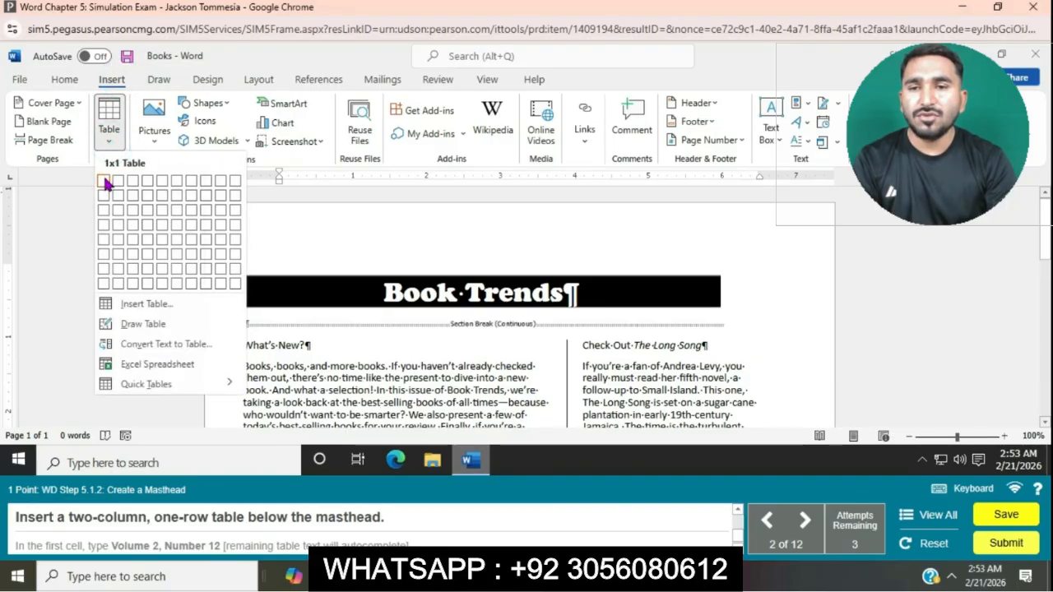
key(Escape)
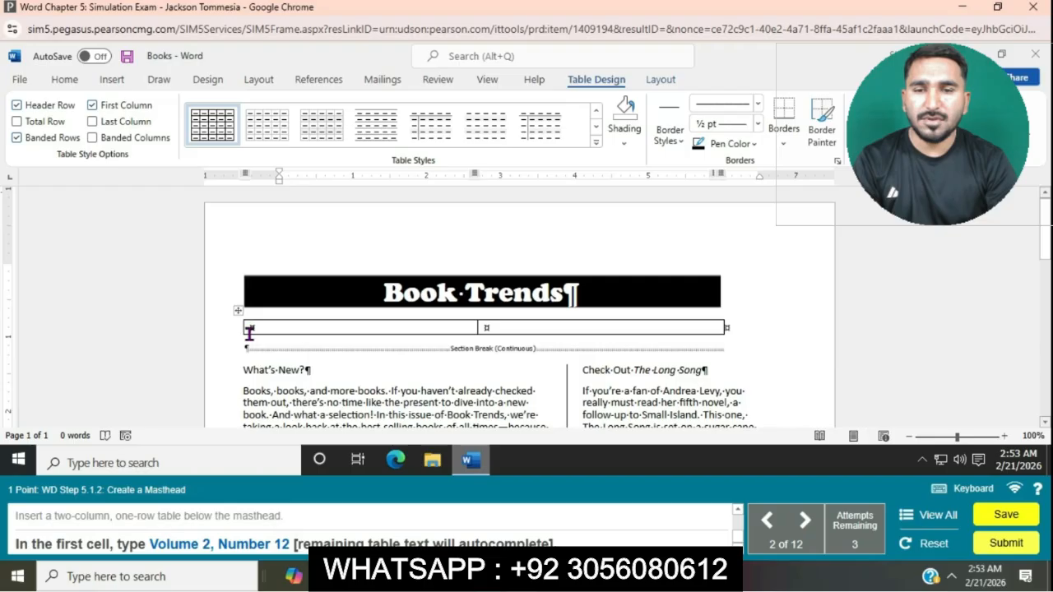
Step: Enter Volume 2, Number 12 in the table's first cell, letting the remaining text autocomplete
text(Volume 2, Number 12)
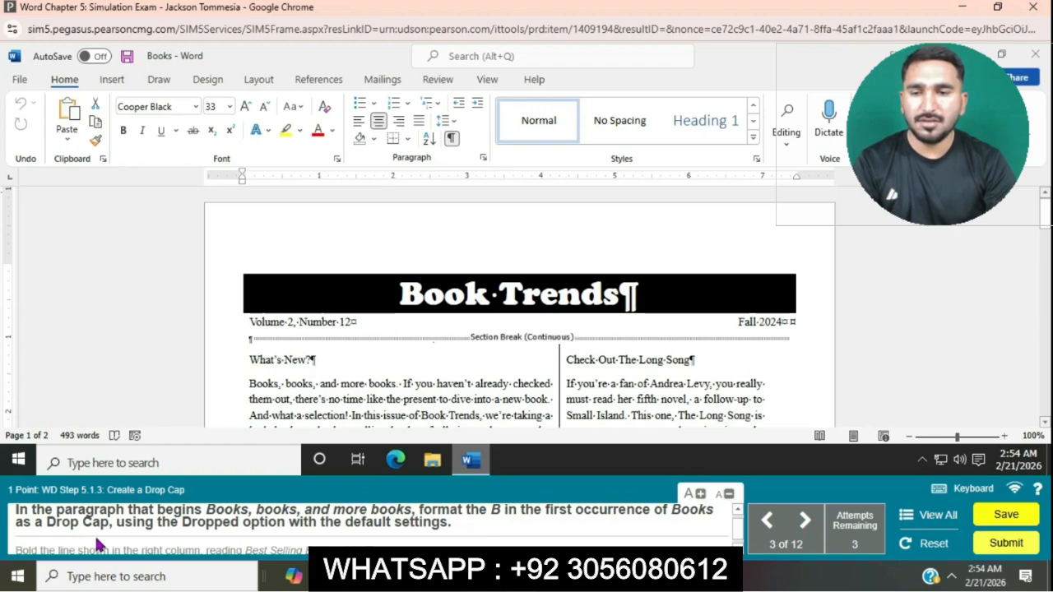
Step: Format the B starting the Books, books, and more books paragraph as a Dropped drop cap
click(250, 383)
click(107, 82)
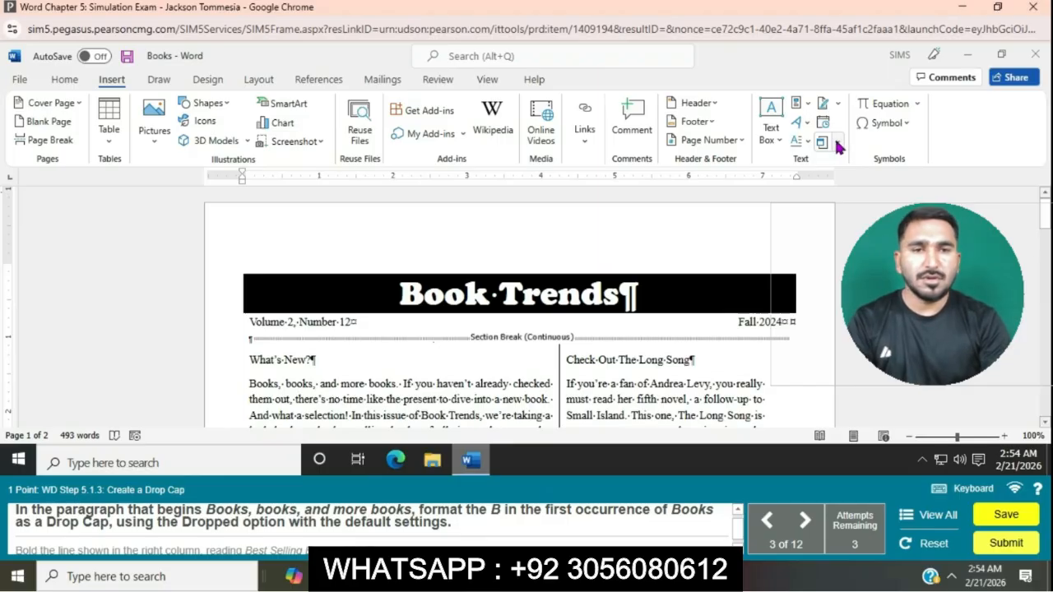
click(809, 144)
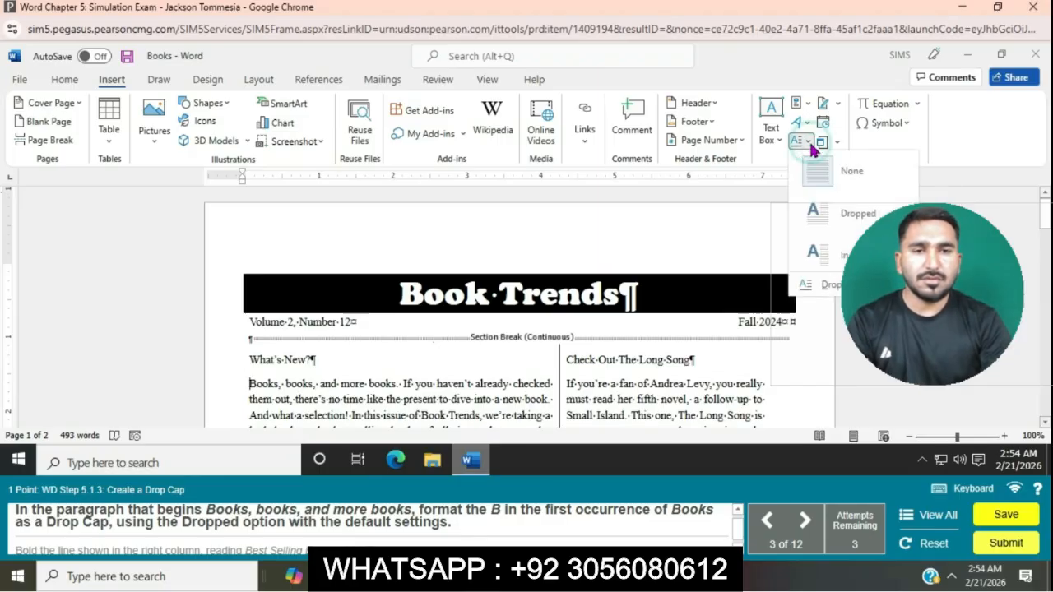
click(846, 214)
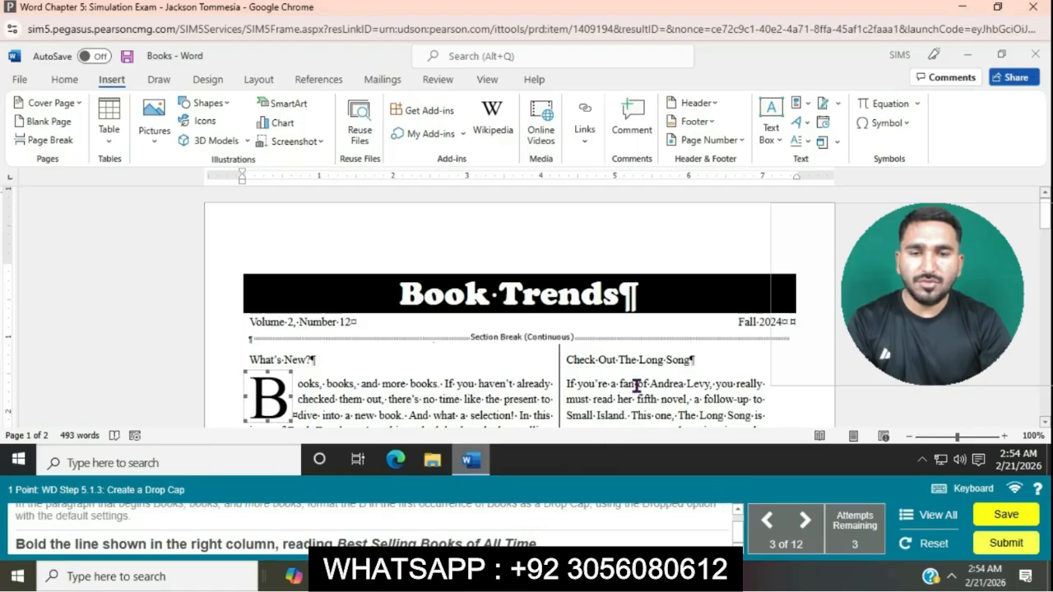
Step: Bold the Best Selling Books of All Time heading in the right column
scroll(636, 385, down, 3)
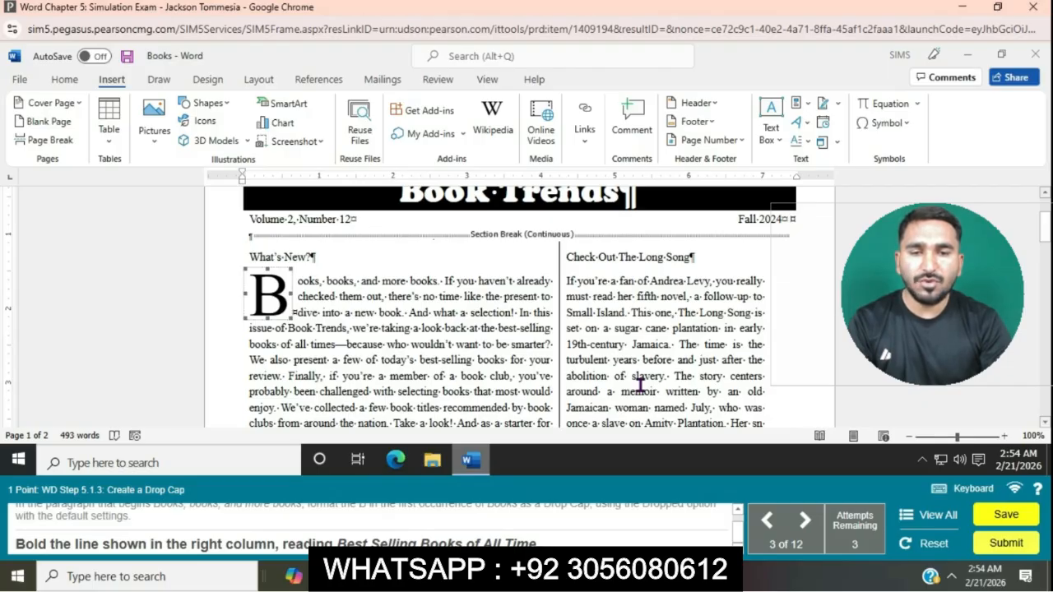
scroll(641, 384, down, 5)
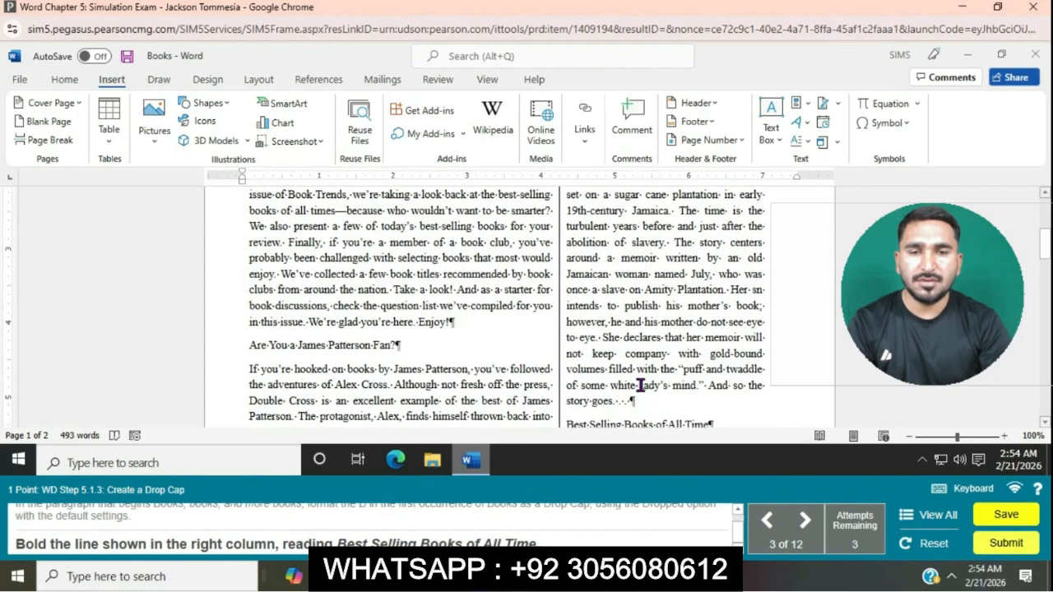
drag(565, 379, 717, 379)
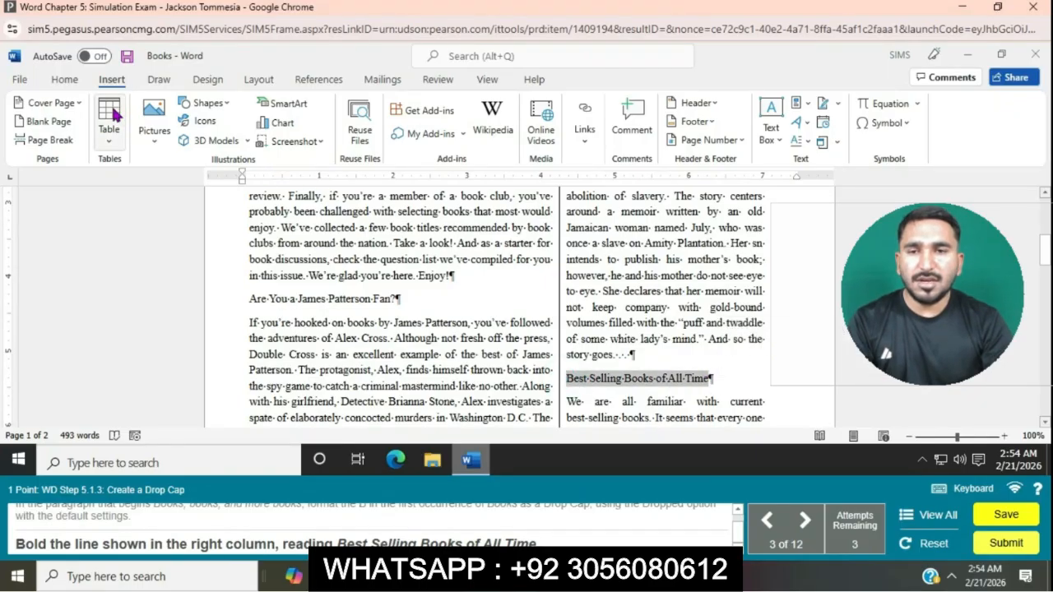
click(64, 79)
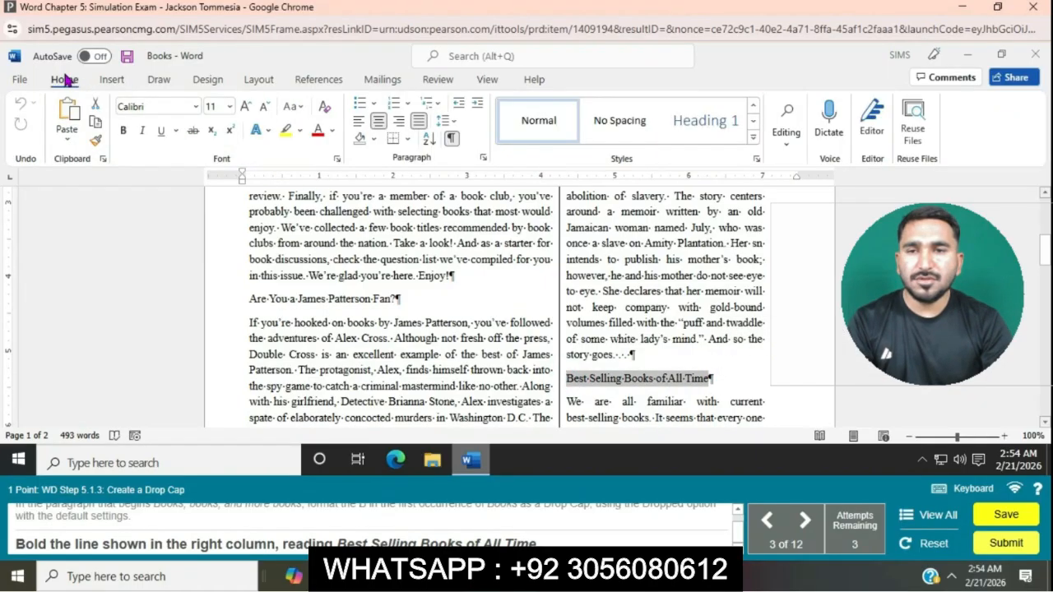
click(125, 131)
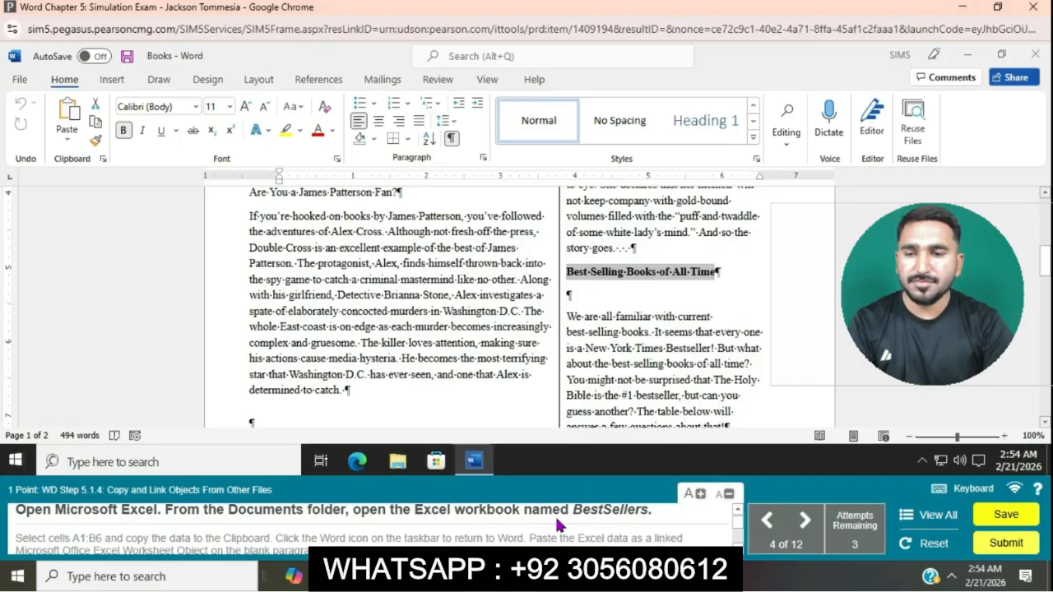
Step: Launch Excel from Windows search and go to its Open page
click(208, 455)
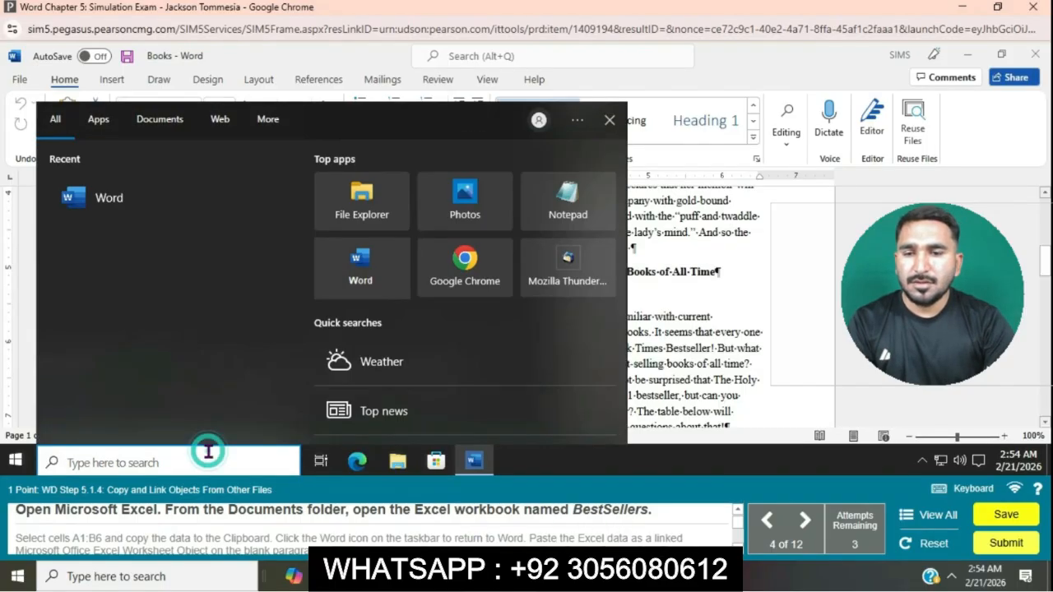
text(Ex)
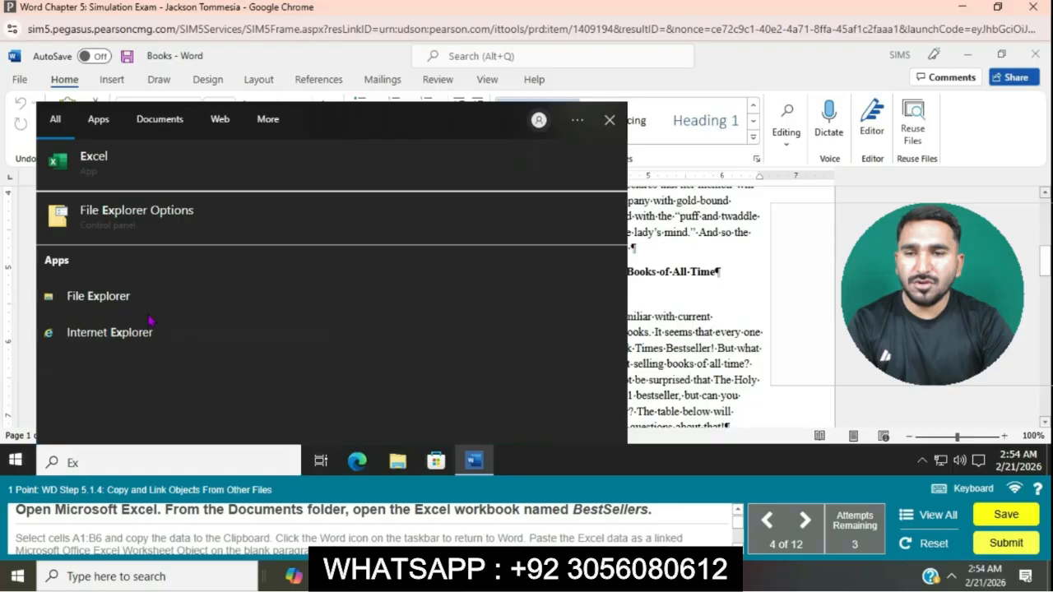
click(115, 177)
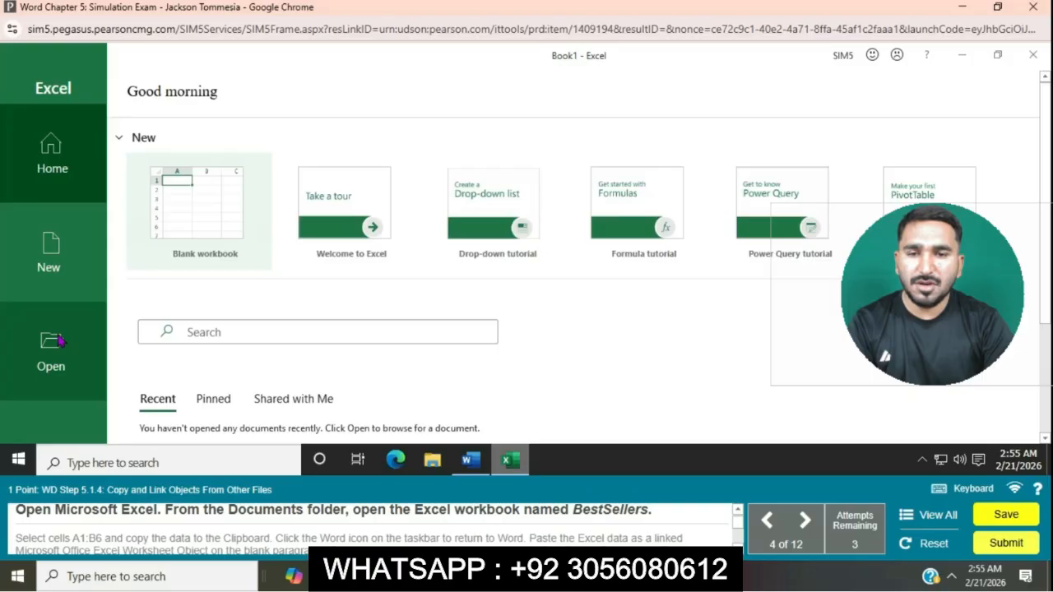
click(58, 342)
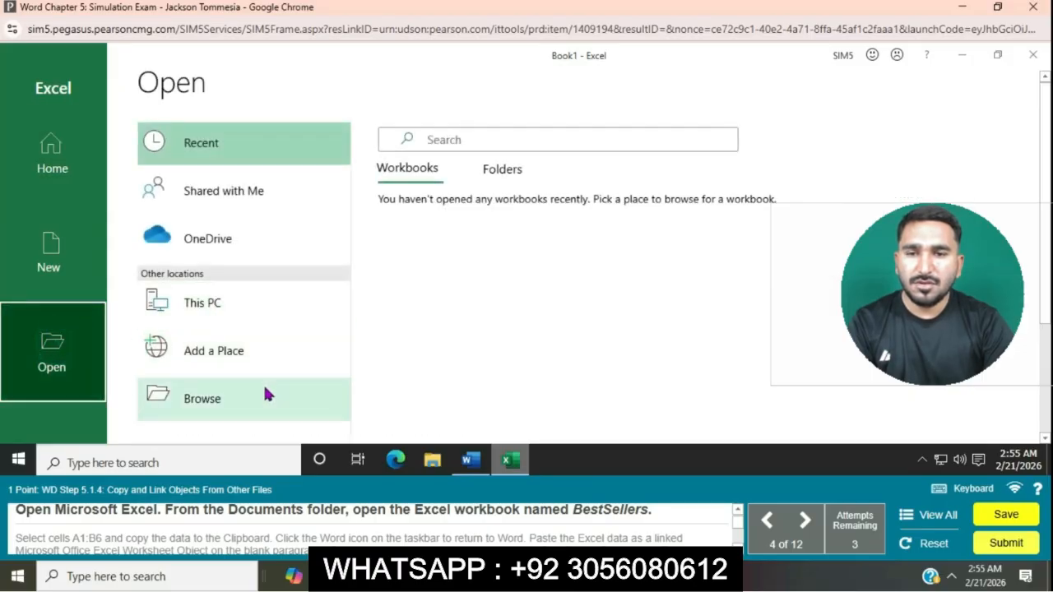
Step: Browse to the Documents folder and open the BestSellers workbook
click(265, 398)
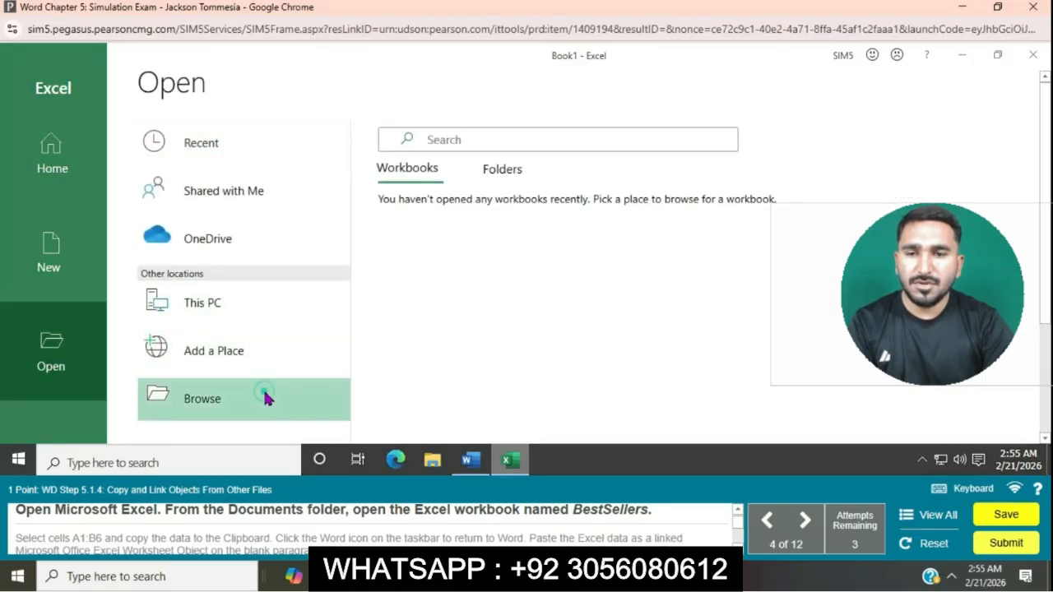
click(447, 219)
click(447, 219)
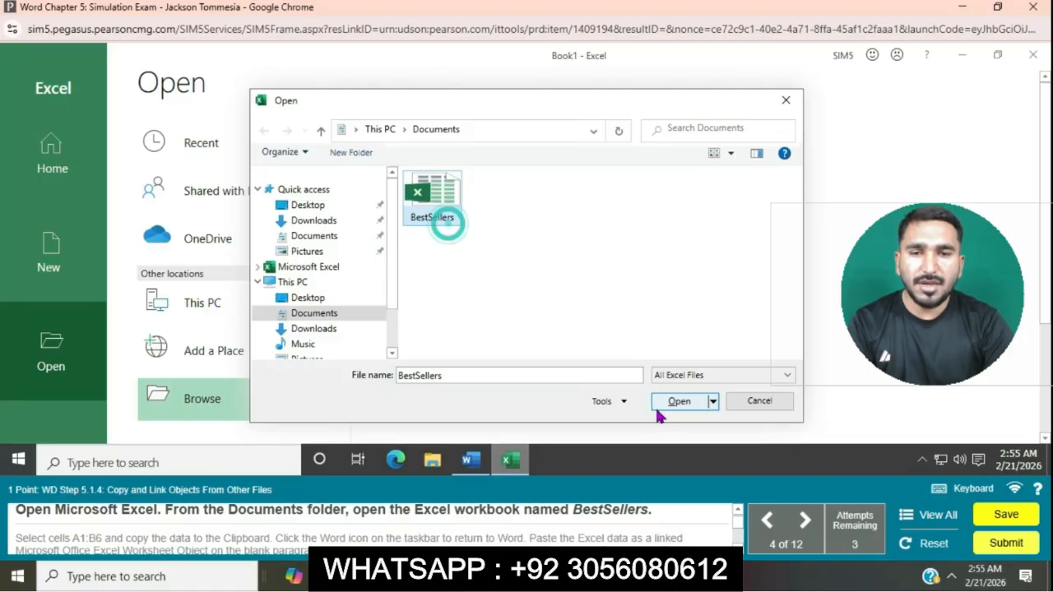
click(678, 403)
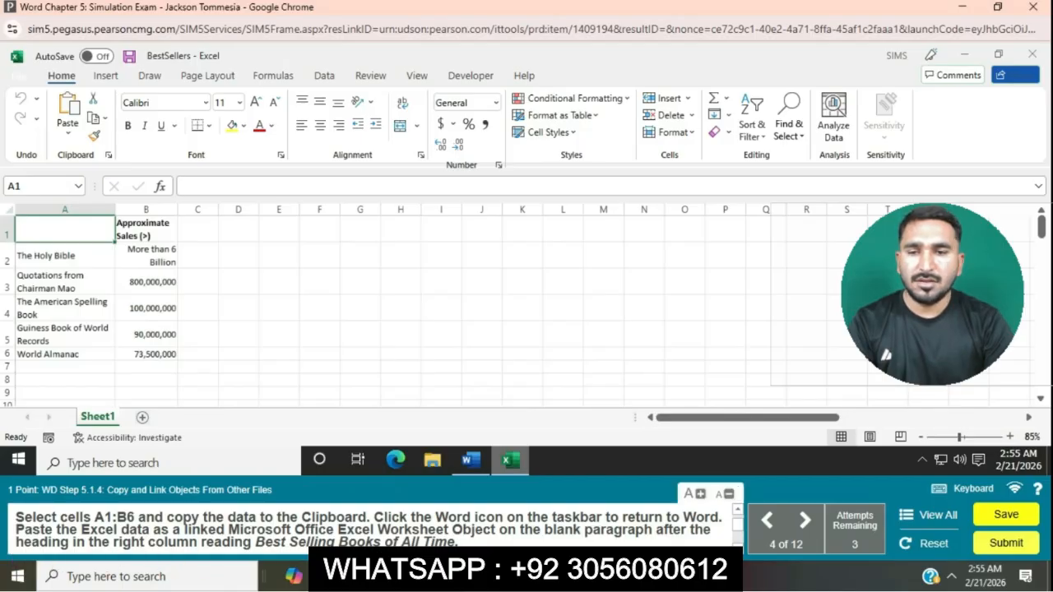
Step: Copy cells A1:B6 to the Clipboard and switch back to the Books document in Word
drag(62, 227, 158, 351)
key(ctrl+c)
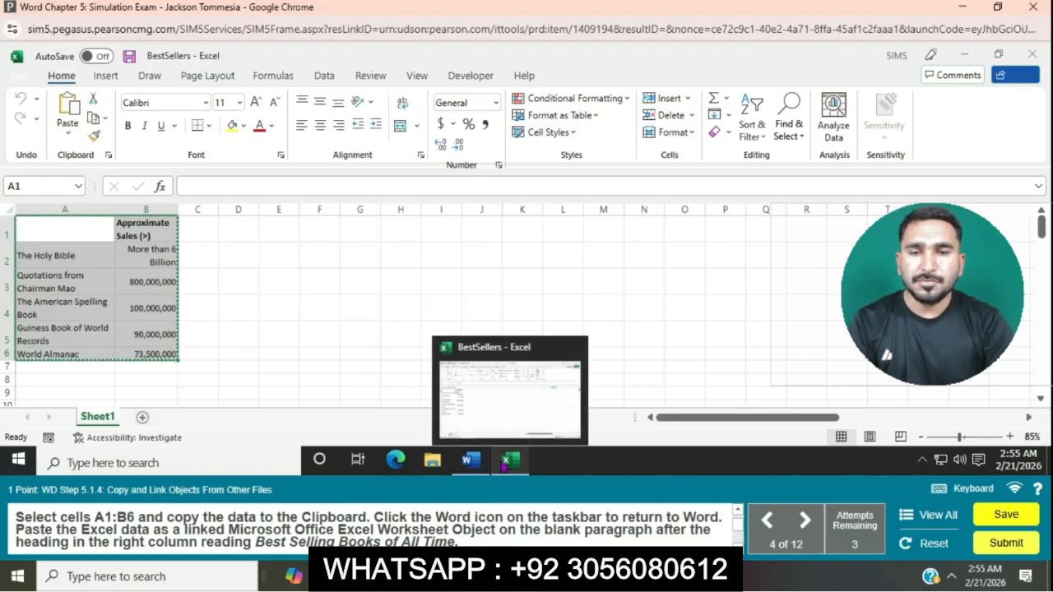
click(504, 463)
mouse_move(473, 461)
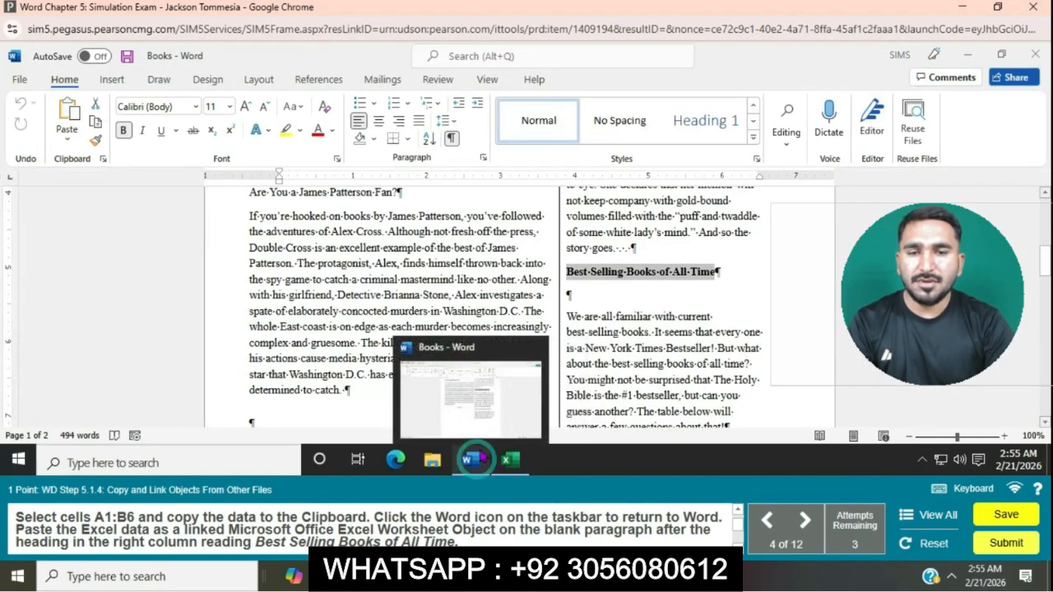
click(497, 400)
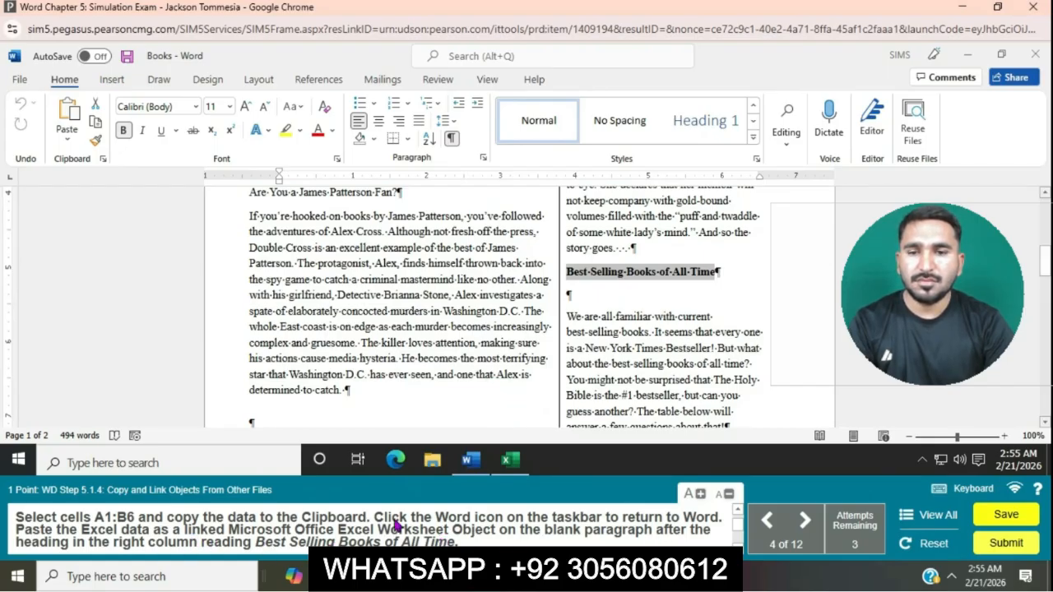
Step: Paste the copied data as a linked Microsoft Excel Worksheet Object on the blank paragraph below the Best Selling Books of All Time heading
click(567, 294)
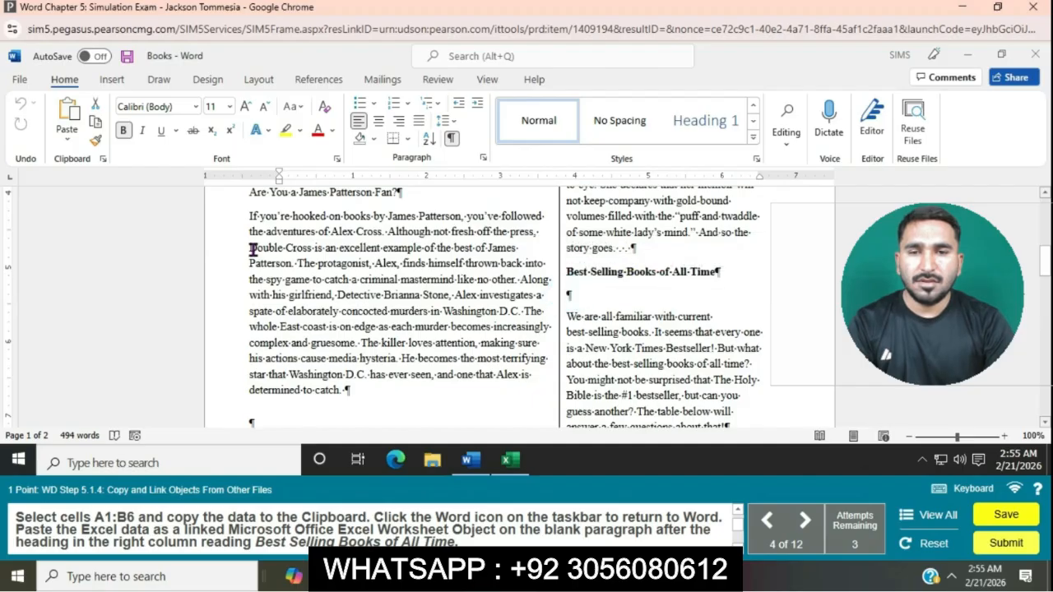
click(66, 138)
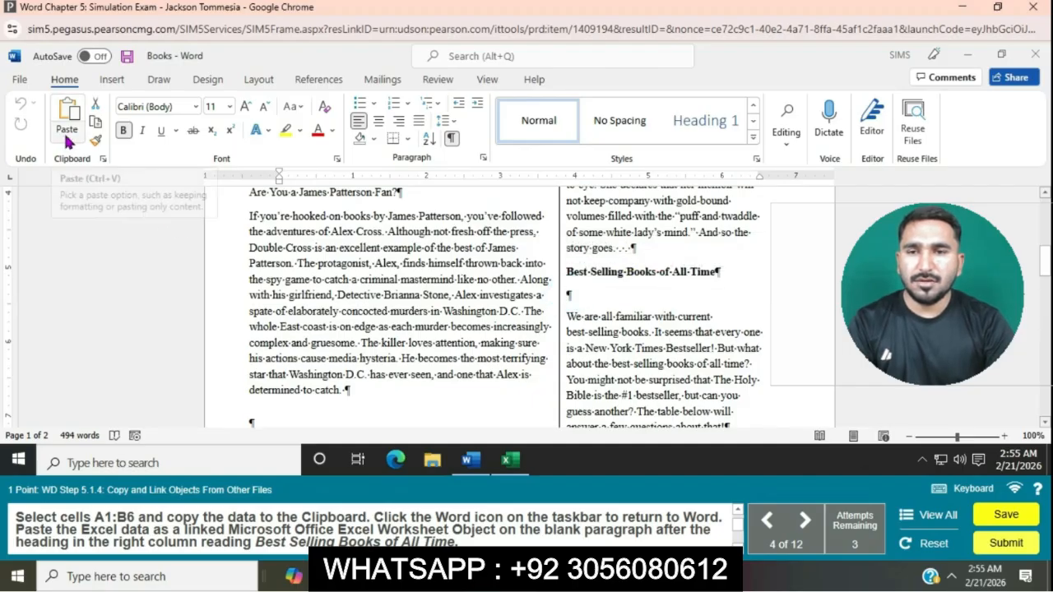
click(97, 201)
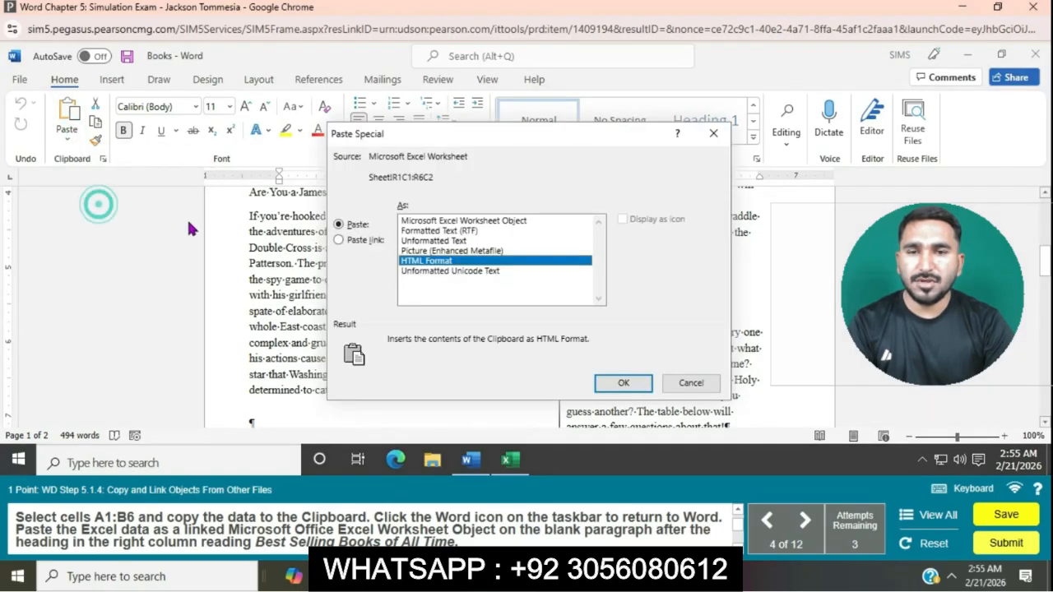
click(340, 240)
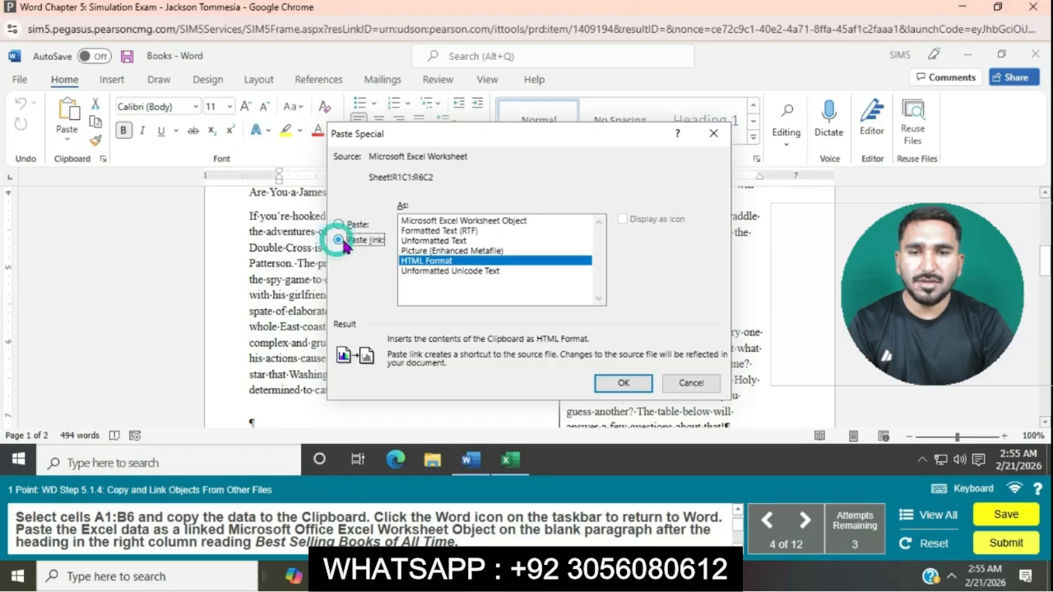
click(462, 220)
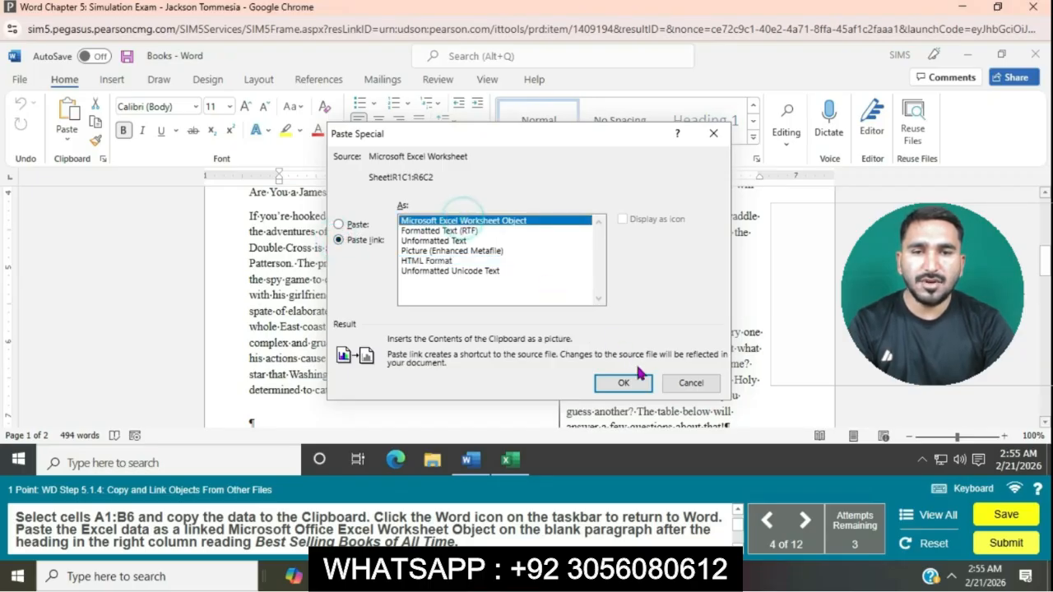
click(621, 382)
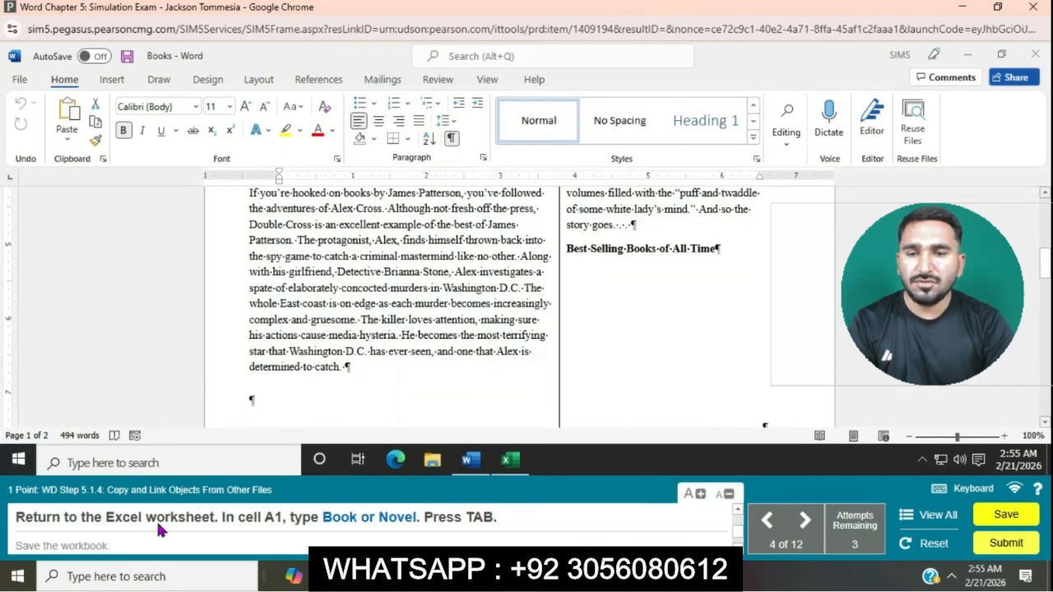
Step: Switch to the workbook, enter Book or Novel in cell A1, and save the workbook
click(524, 466)
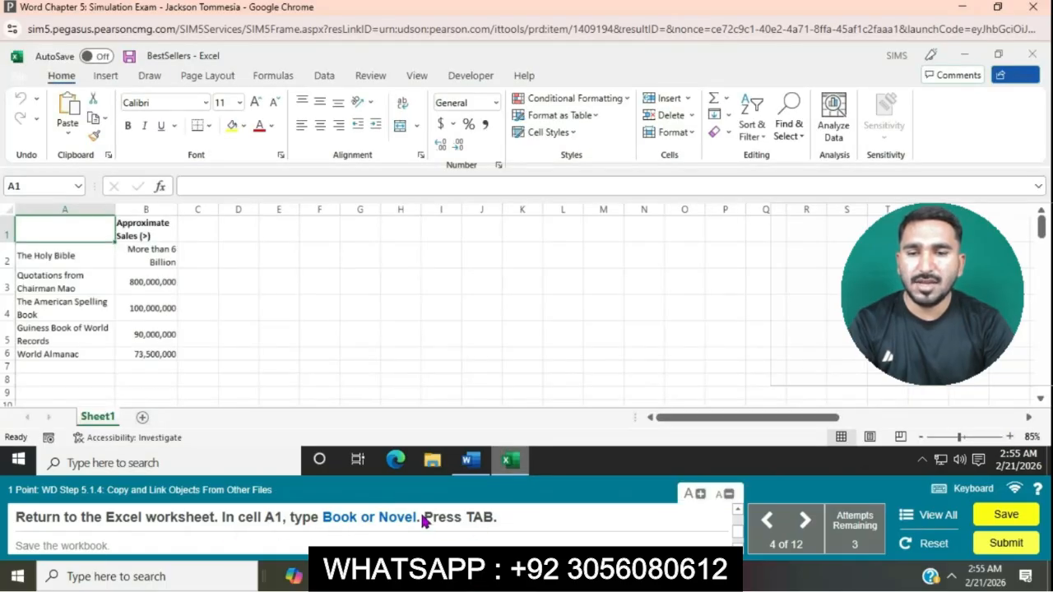
click(217, 181)
text(B)
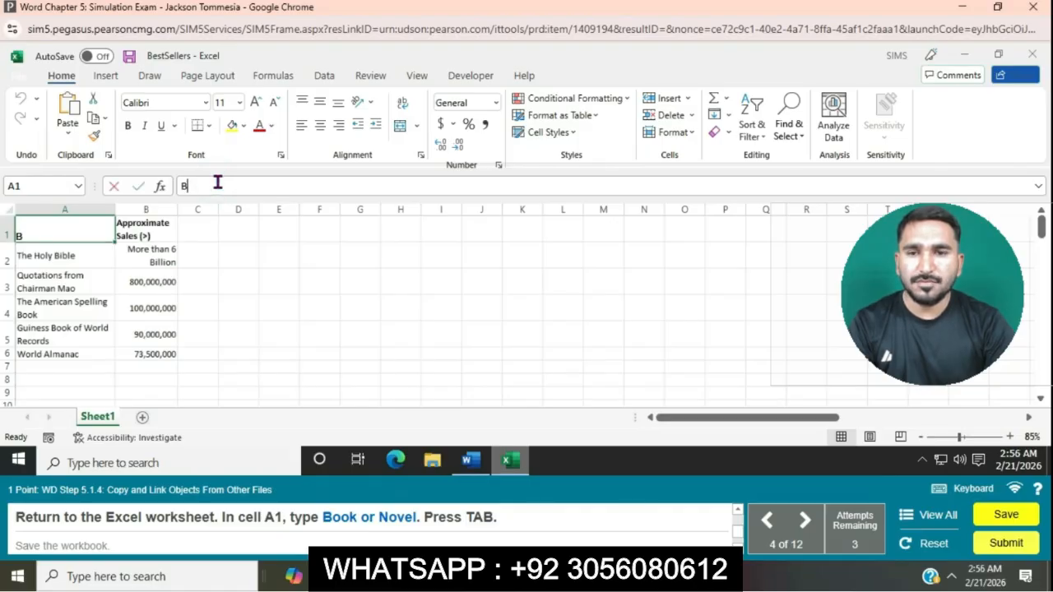
text(ook or Novel)
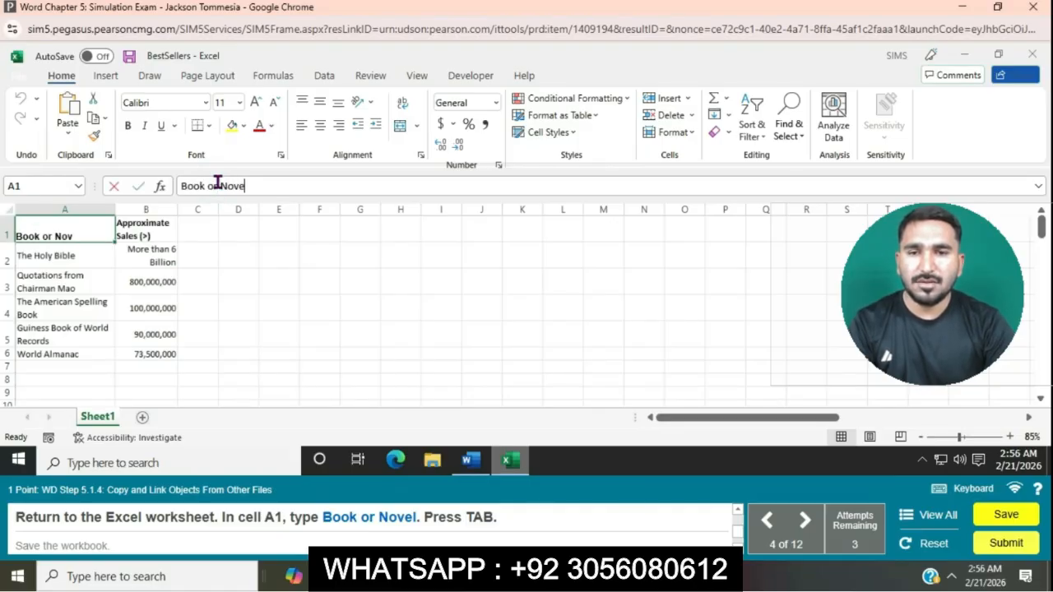
key(Tab)
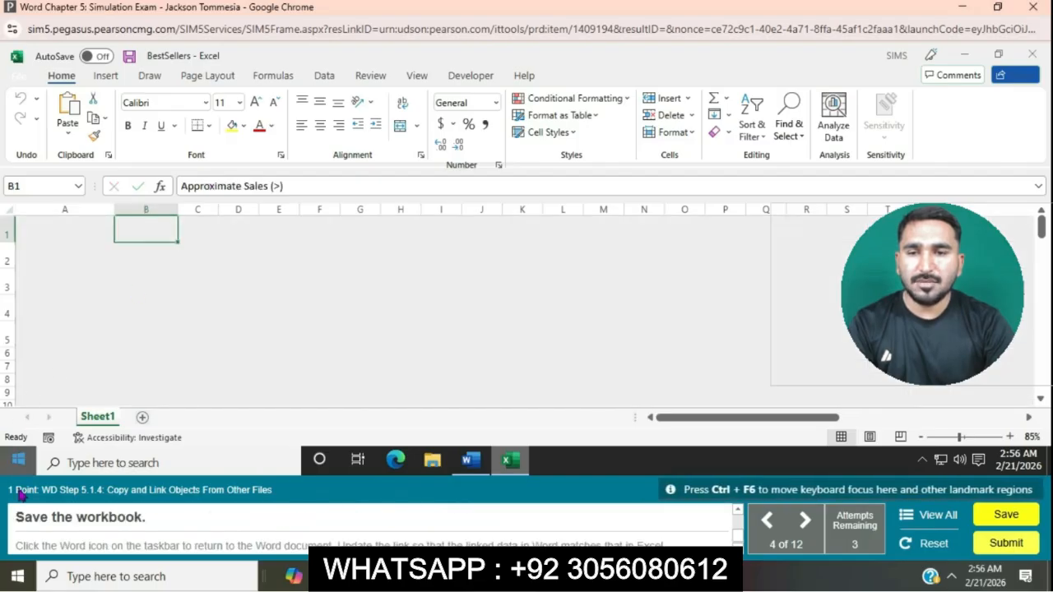
click(21, 76)
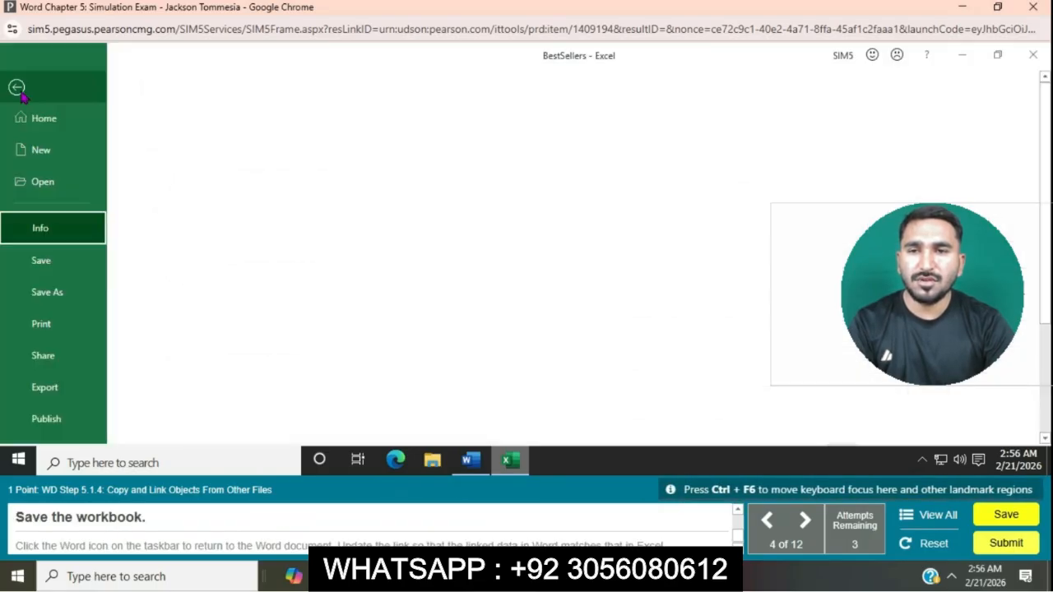
click(42, 260)
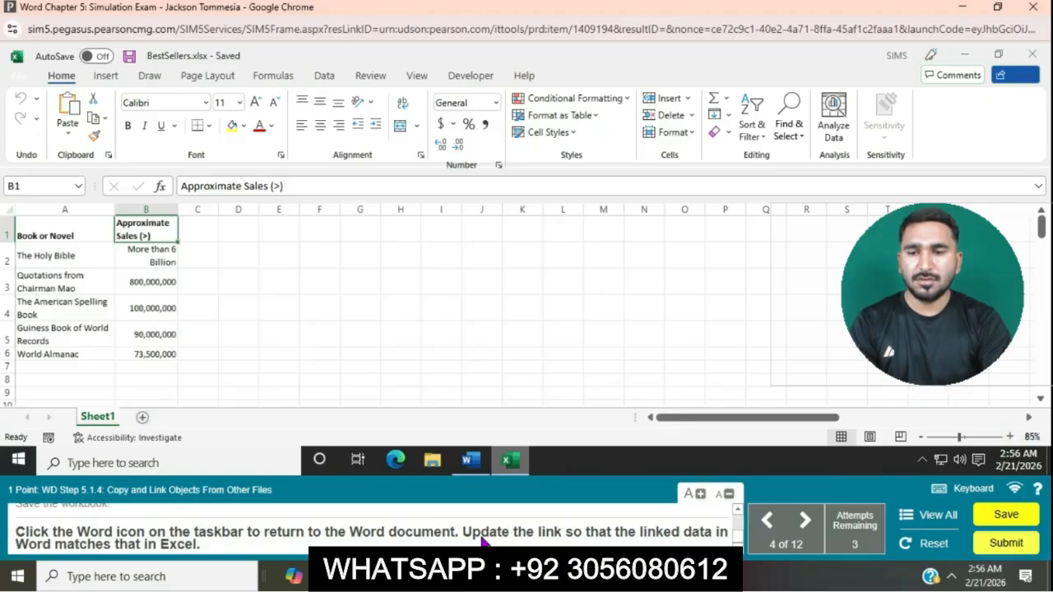
Step: Return to the Word document and update the link of the pasted worksheet object
click(475, 462)
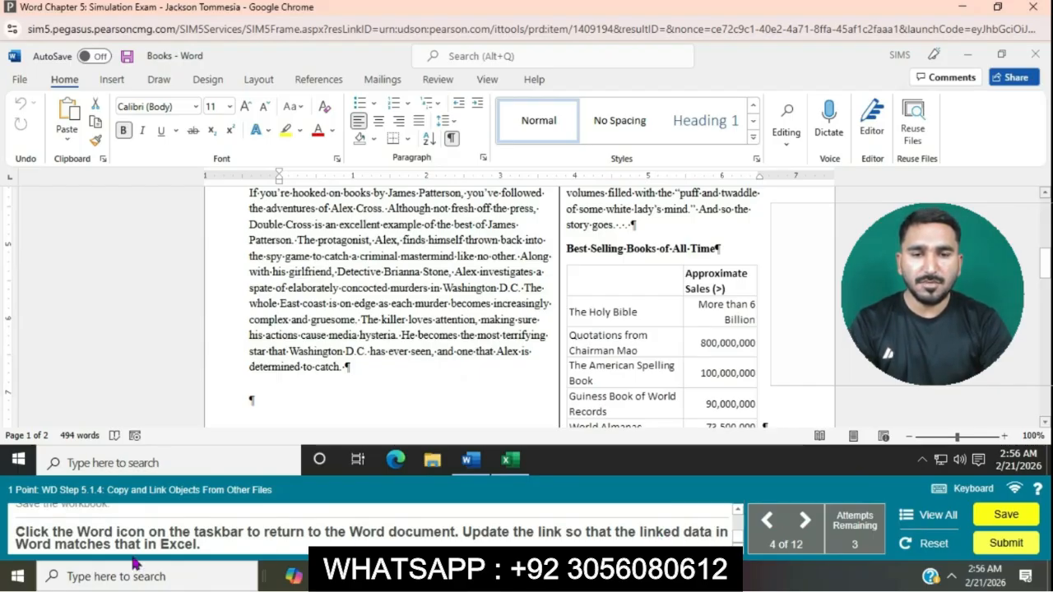
click(701, 286)
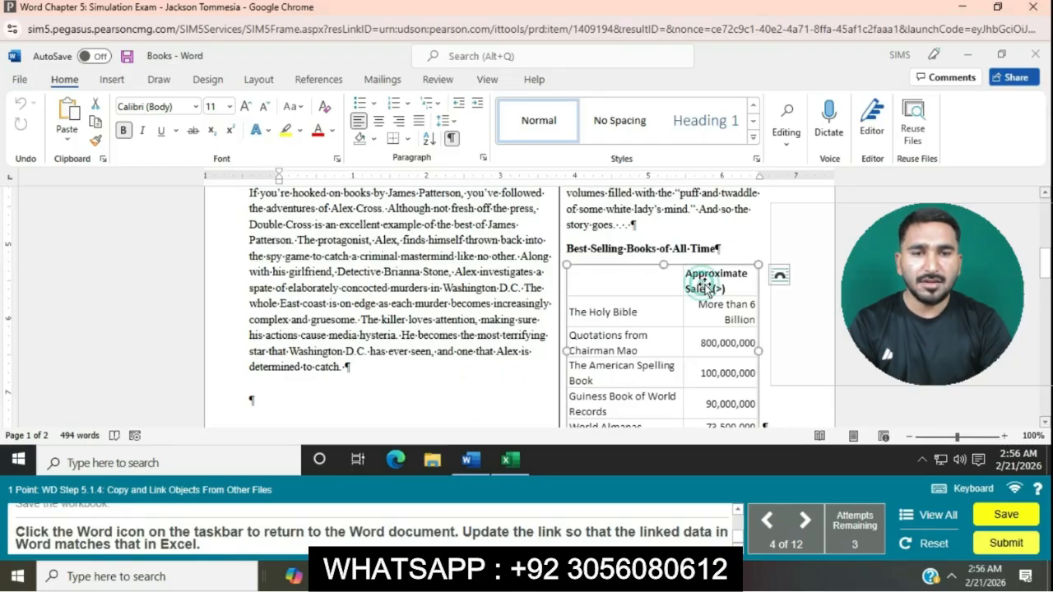
right_click(733, 277)
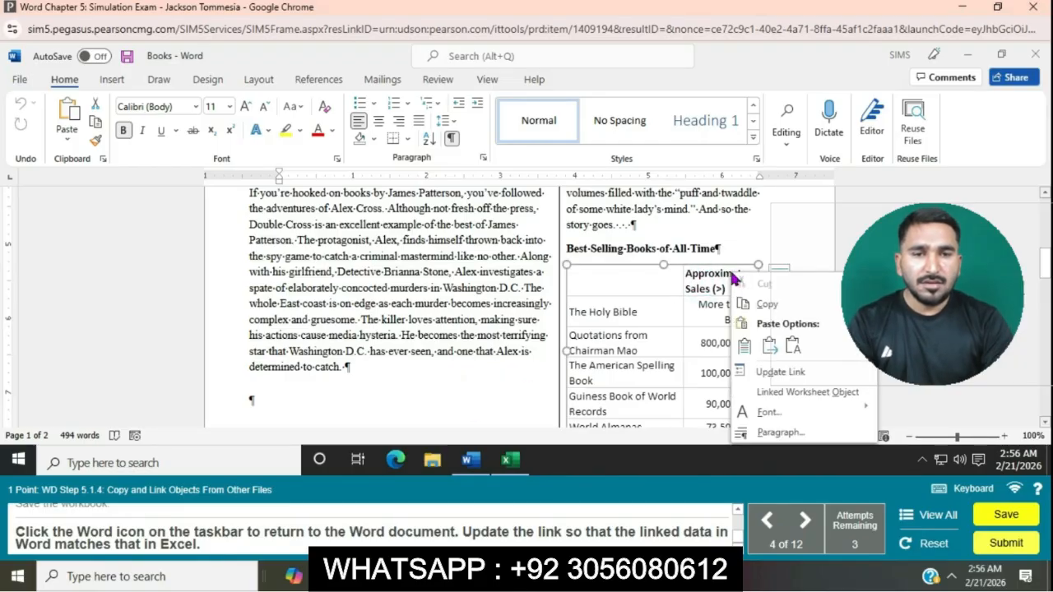
click(779, 373)
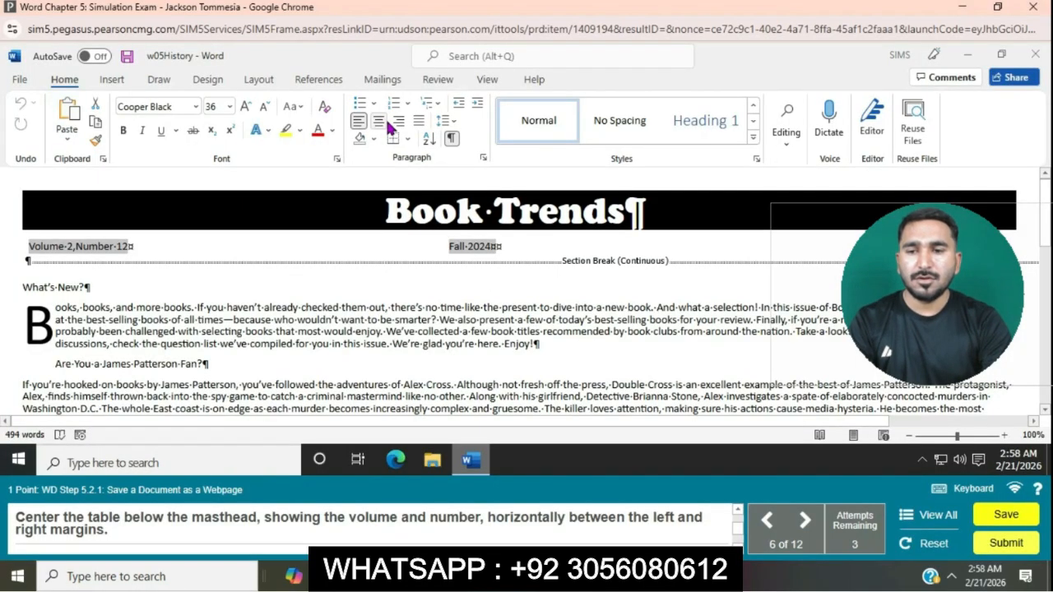
Step: Center the volume and number table below the masthead horizontally between the margins
click(388, 122)
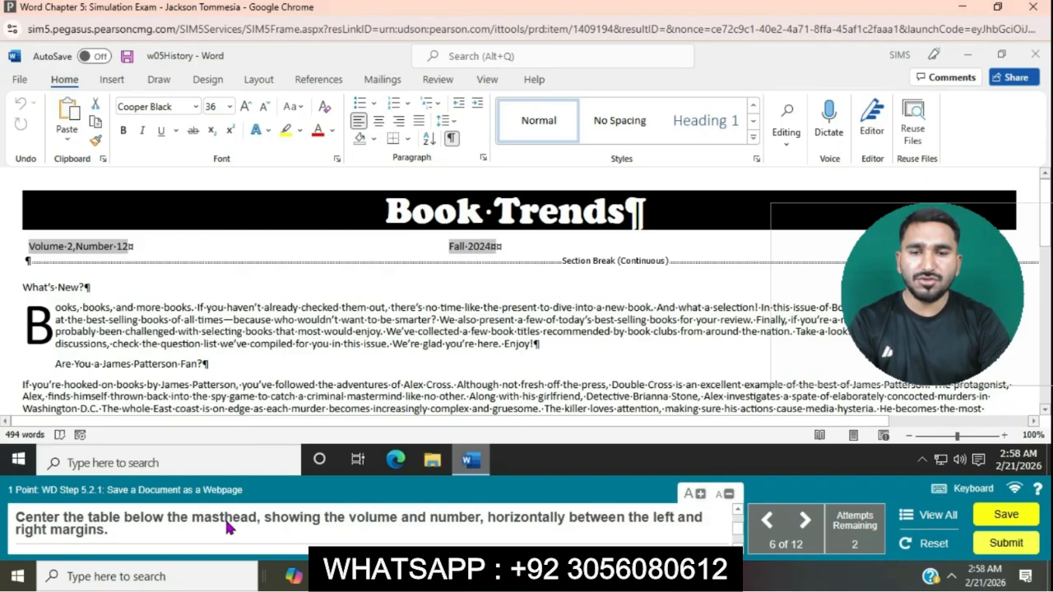
click(200, 240)
click(17, 229)
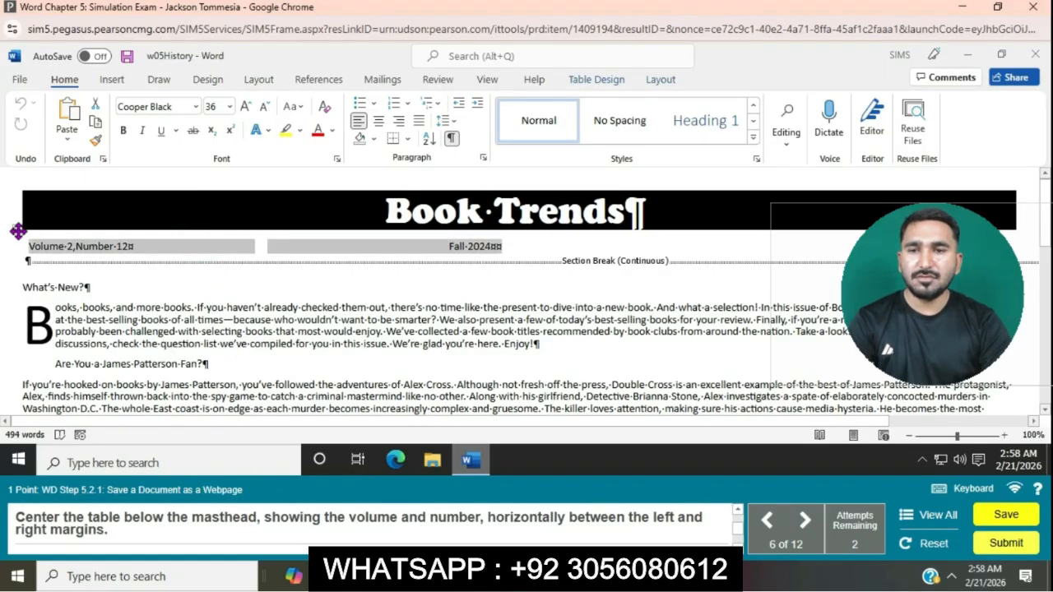
click(380, 123)
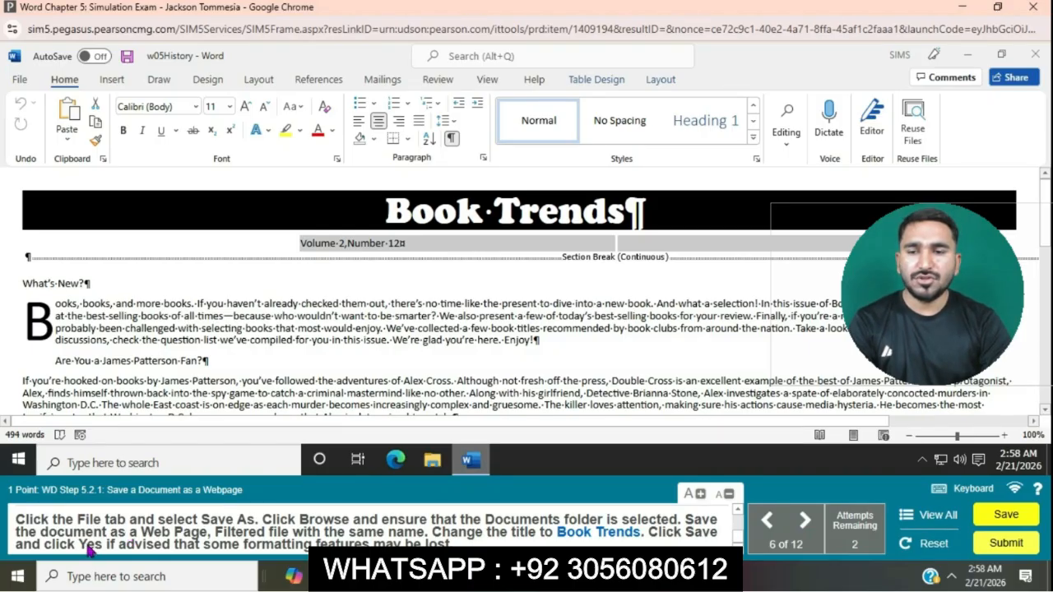
Step: Start saving the document to the Documents folder as a Web Page, Filtered file with the same name
click(19, 80)
click(60, 296)
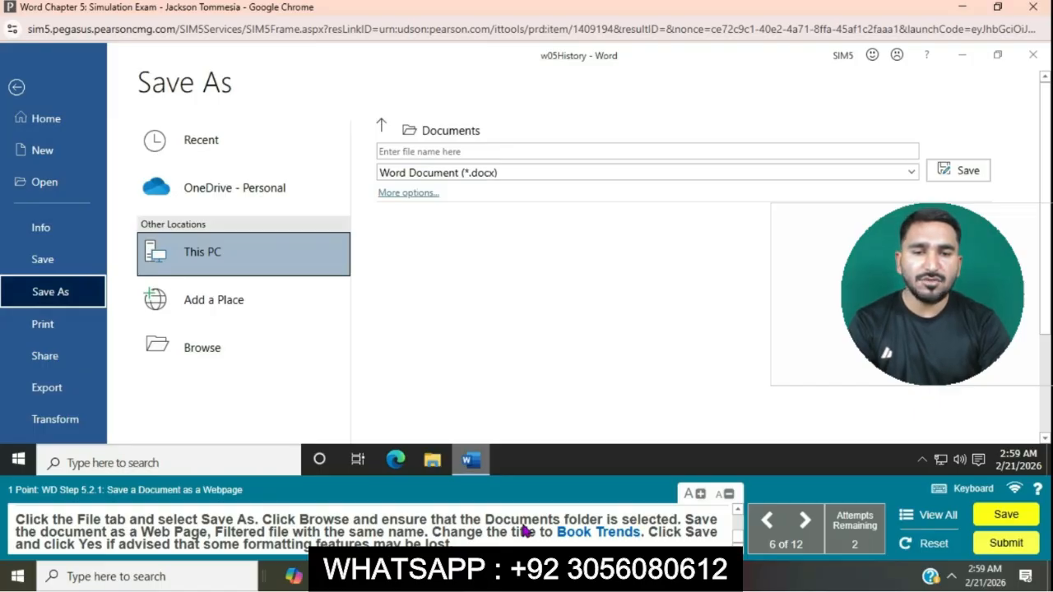
click(271, 350)
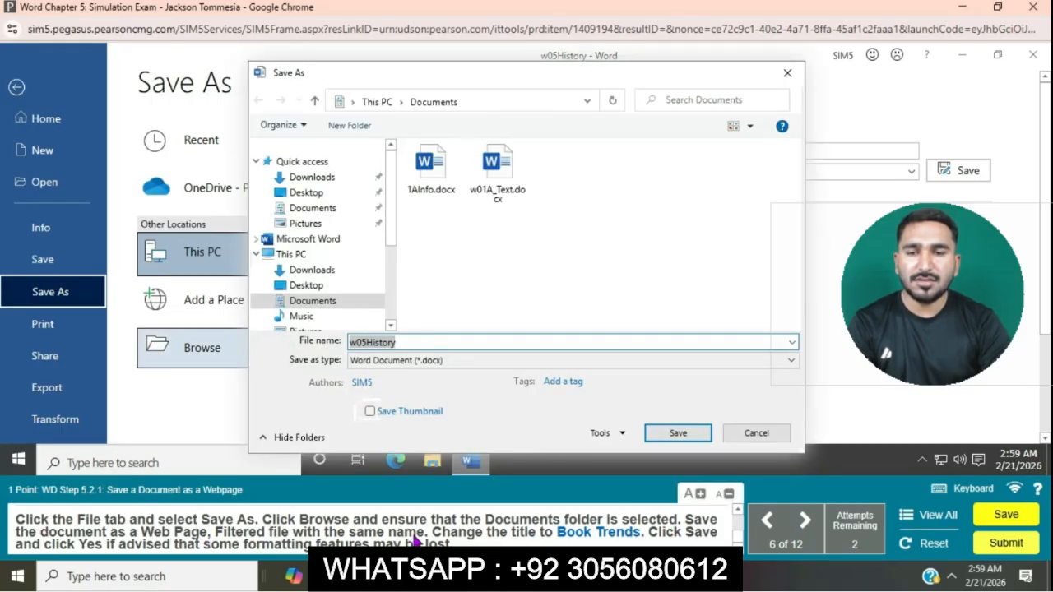
click(790, 360)
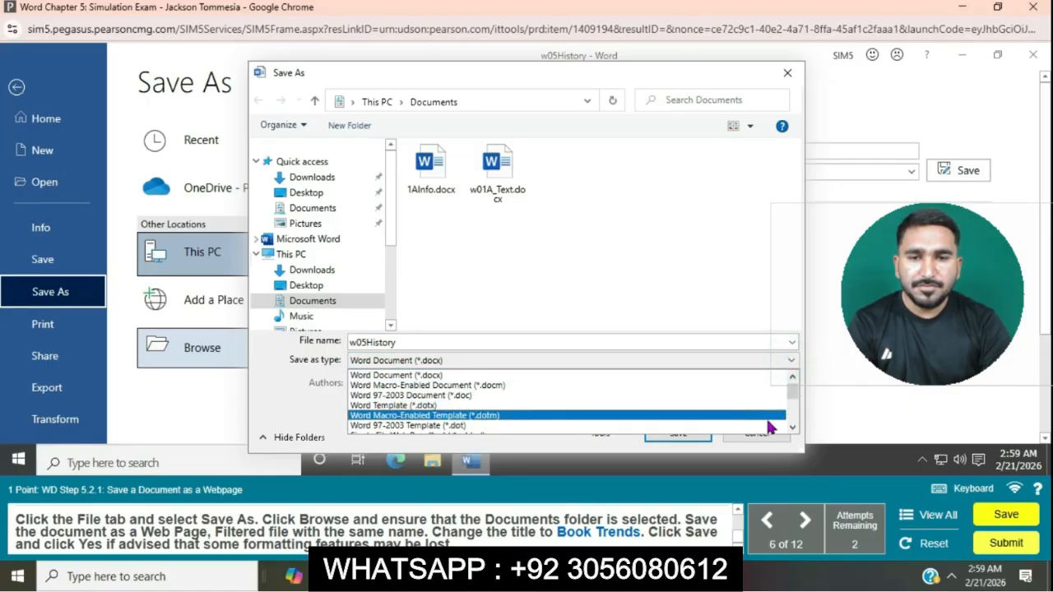
click(794, 428)
click(794, 428)
click(794, 428)
click(794, 428)
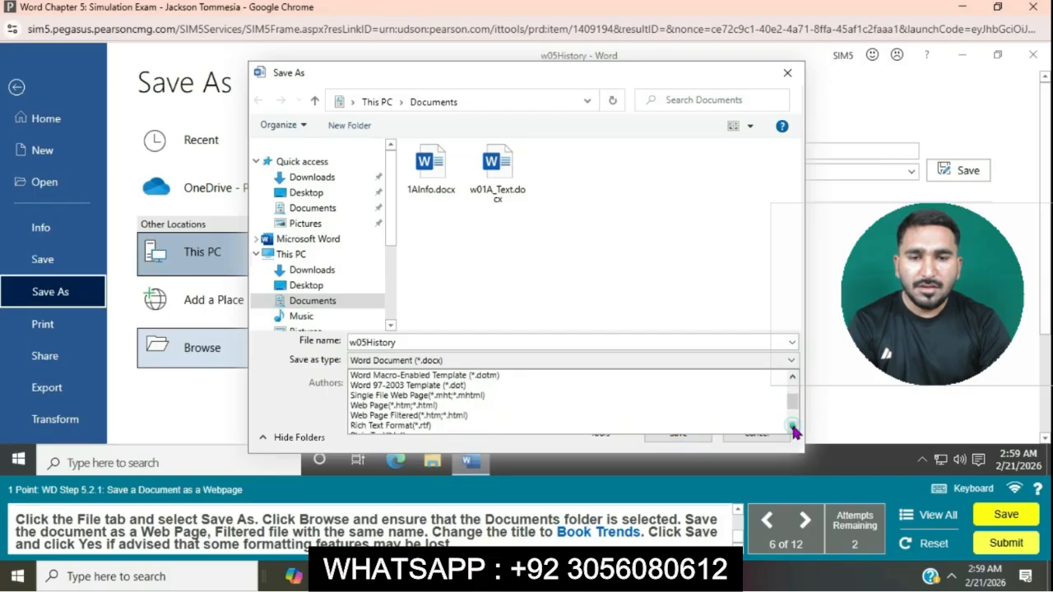
click(450, 416)
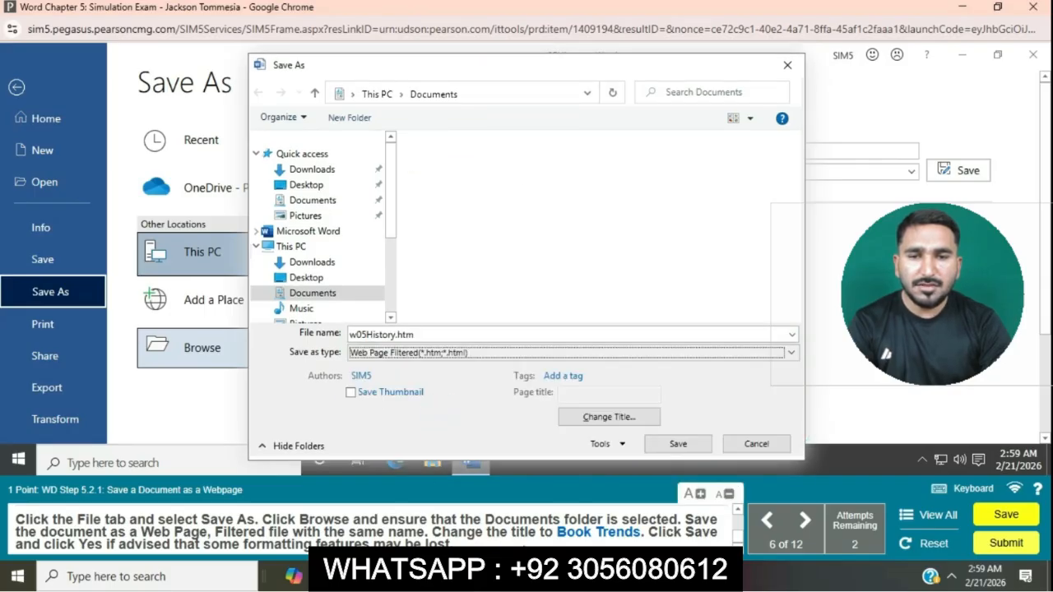
Step: Change the page title to Book Trends and save the web page, accepting the formatting warning
click(639, 416)
text(Bo)
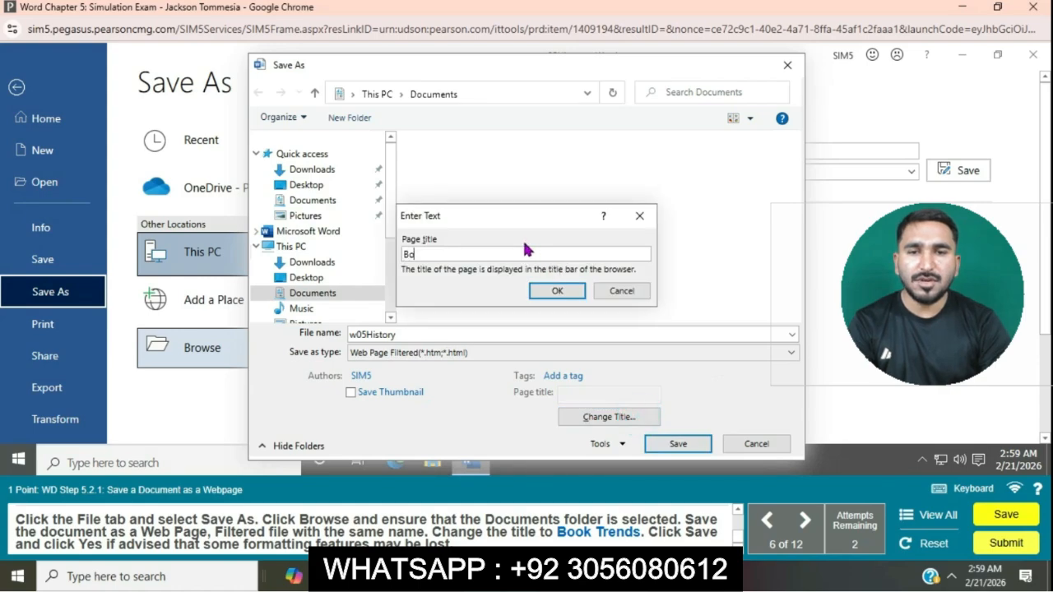
text(ok Trends)
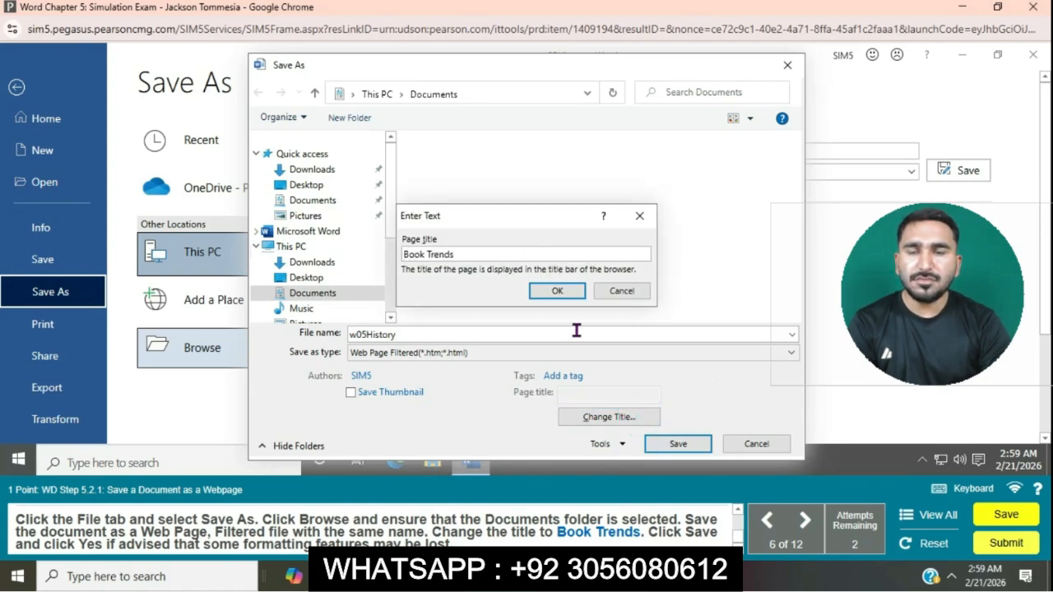
click(557, 292)
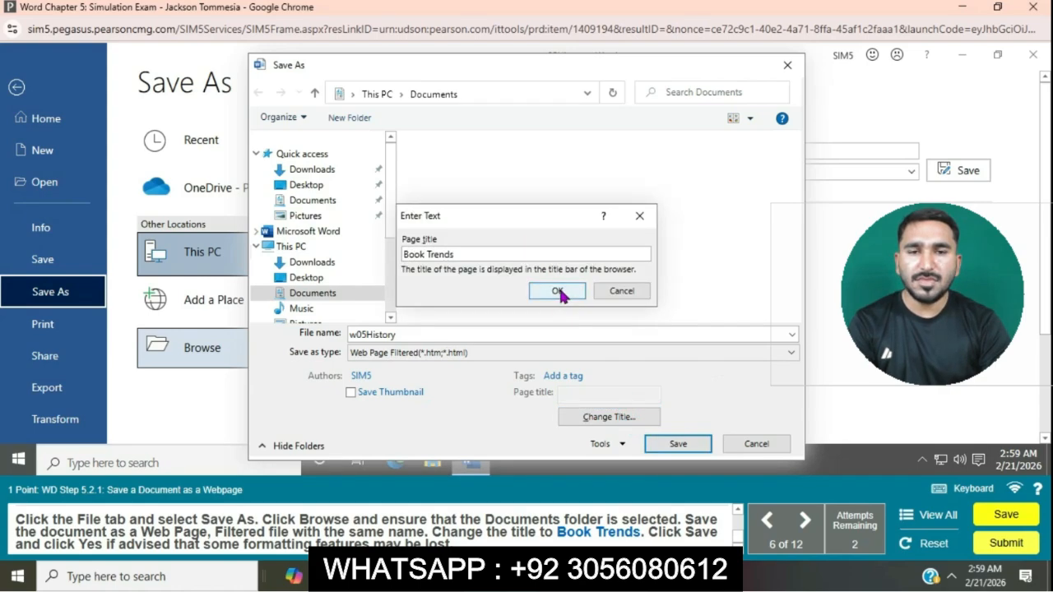
click(656, 443)
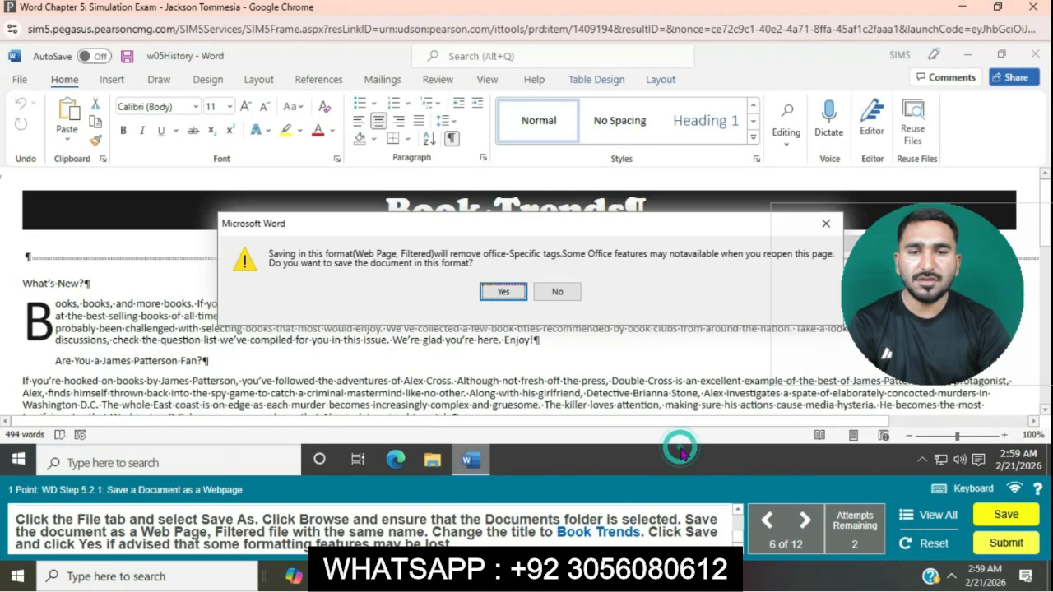
click(517, 289)
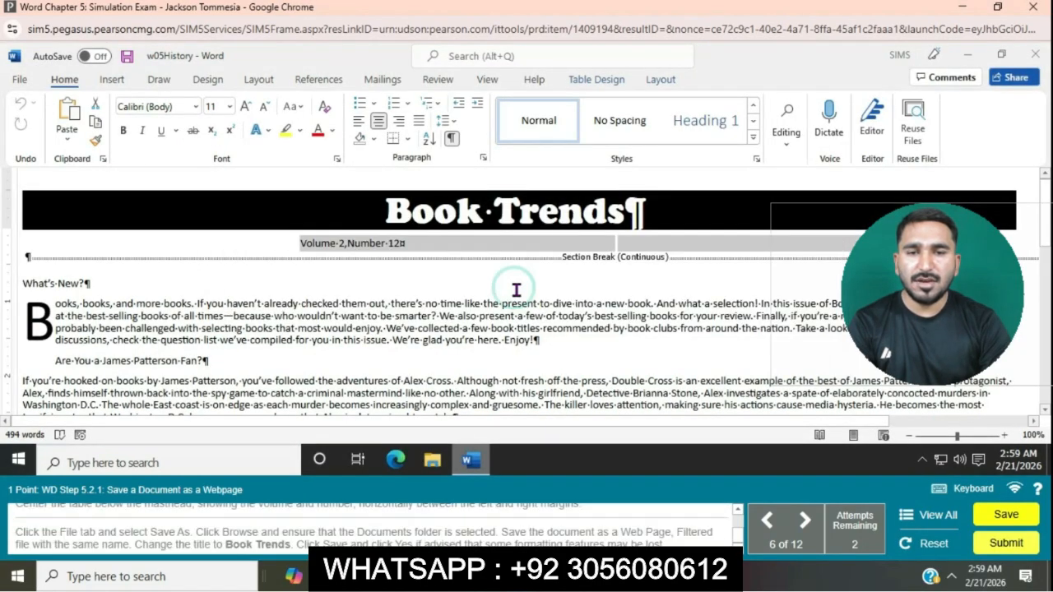